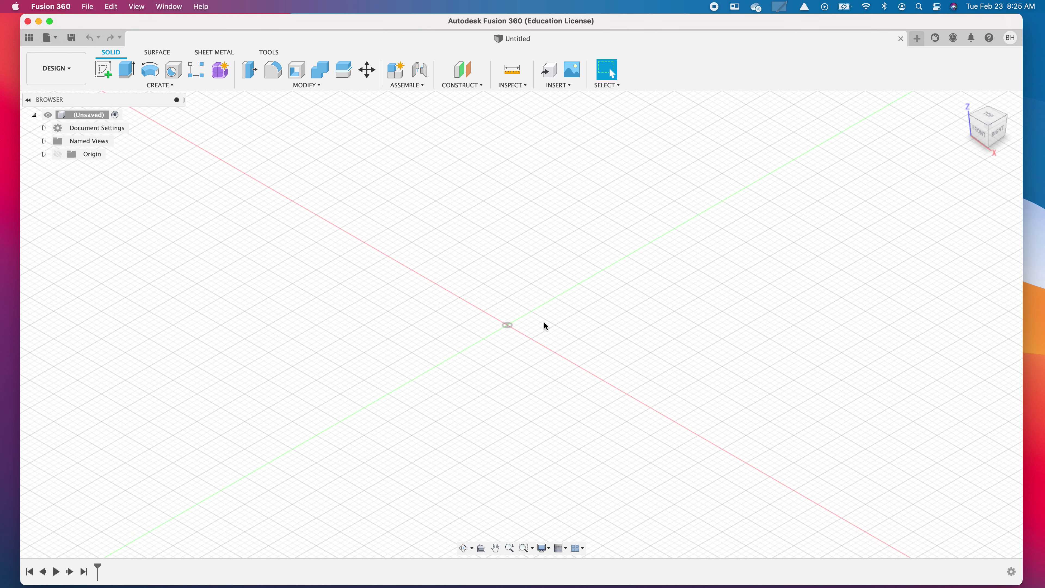
Step: Start a box on the XY plane from the origin, previewing a 4.50 × 11.00 × 0.50 in slab
scroll(544, 322, "down", 5)
middle_click_drag(567, 319, 522, 348)
scroll(521, 346, "up", 2)
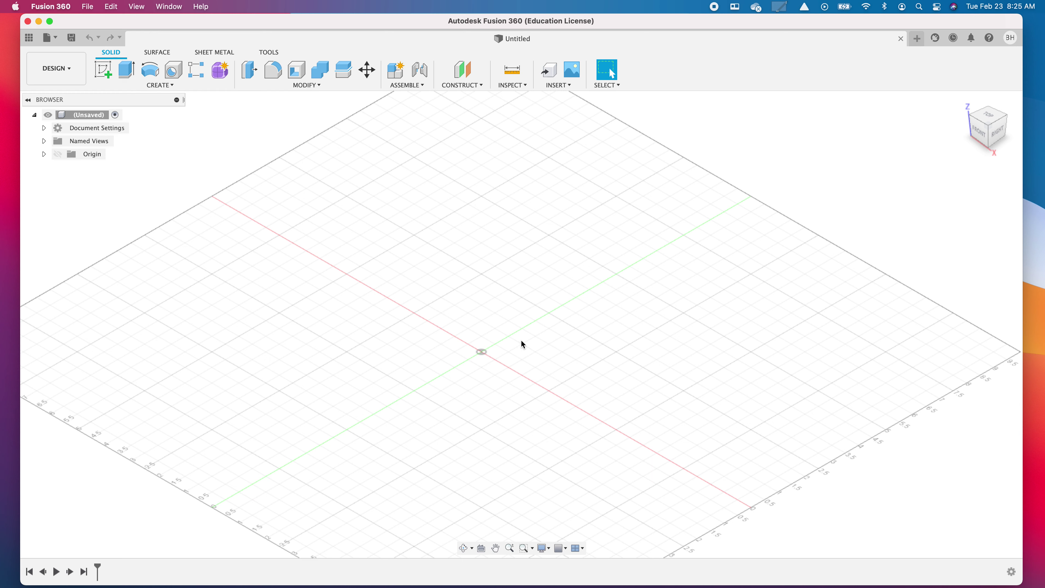
scroll(528, 354, "up", 1)
middle_click_drag(529, 356, 518, 345)
middle_click_drag(546, 394, 525, 364)
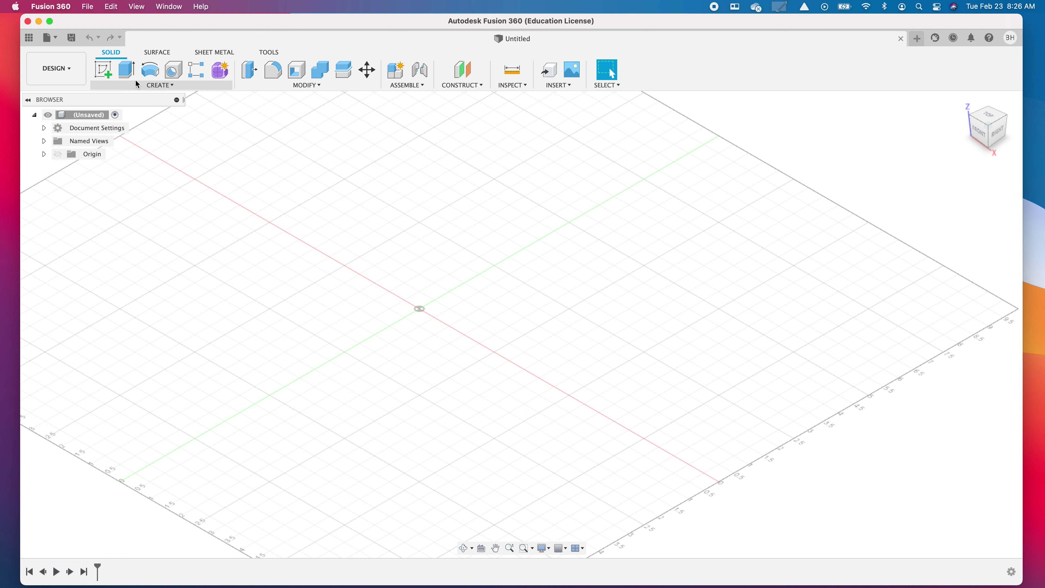
left_click(170, 87)
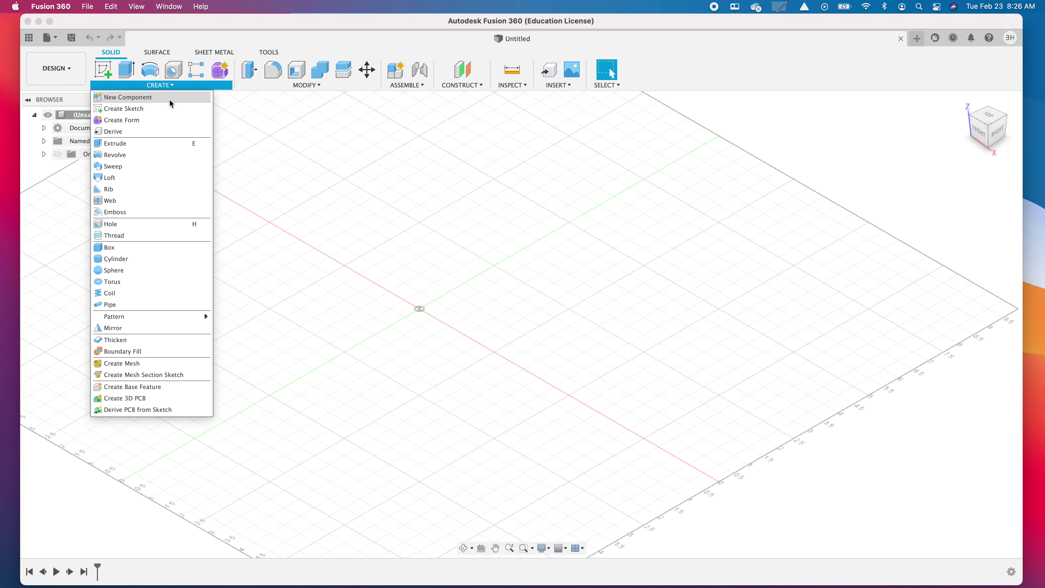
left_click(158, 248)
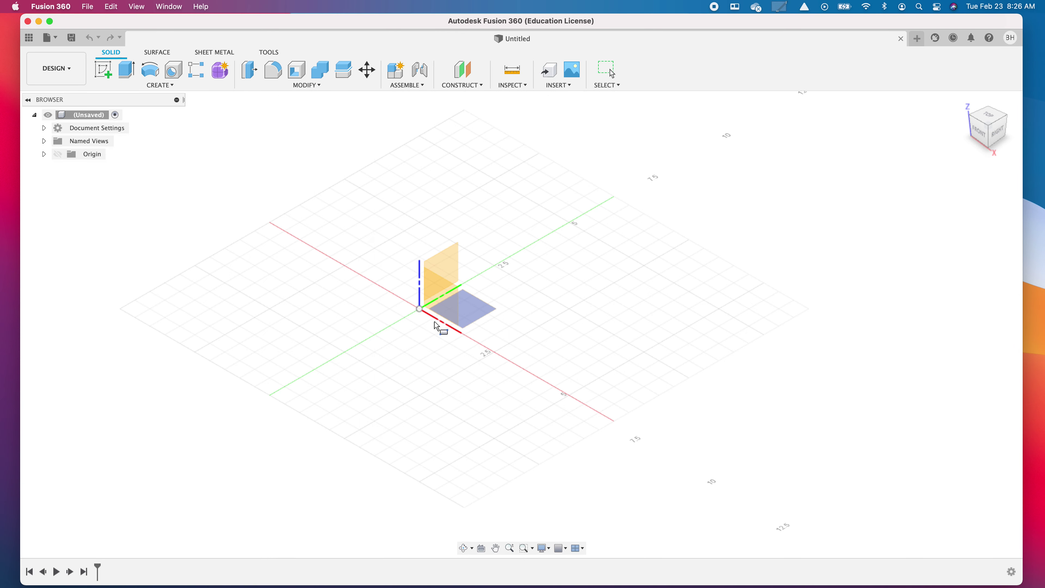
left_click(481, 313)
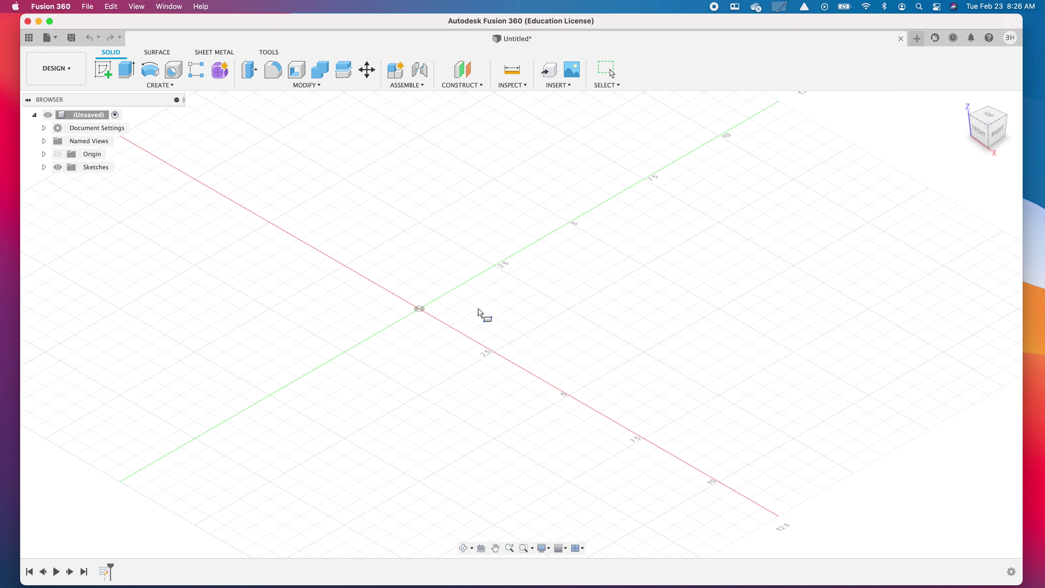
left_click(421, 312)
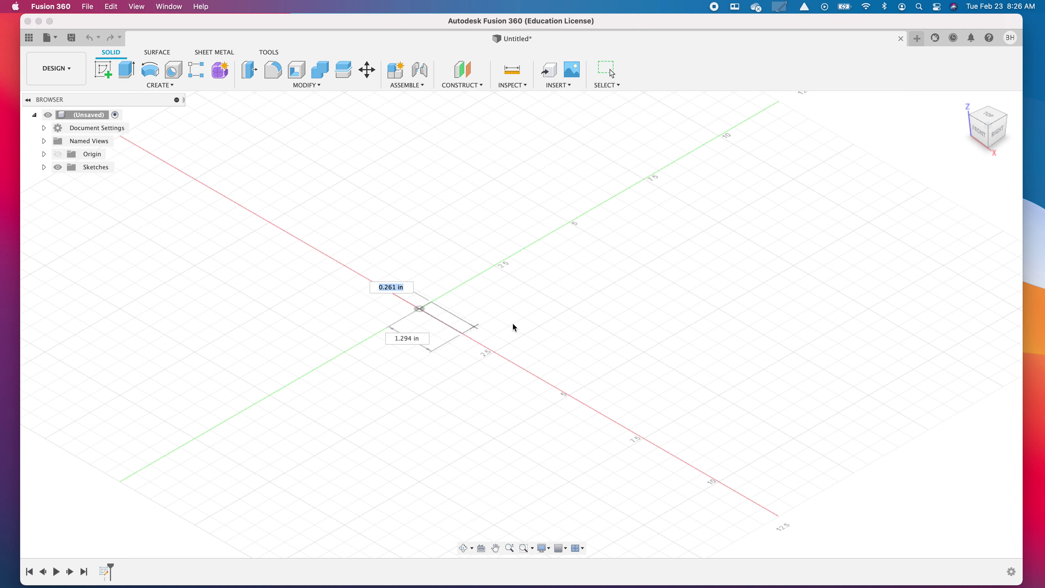
left_click(880, 198)
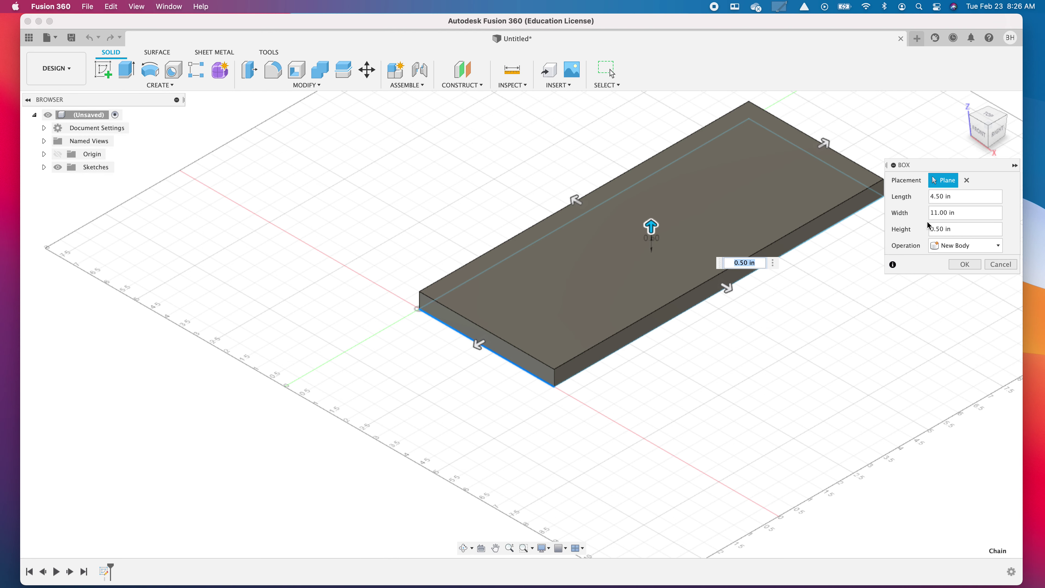
Step: In the BOX dialog, enter Length 15 ft, Width 30 in and Height 14 in
left_click(964, 195)
double_click(965, 196)
left_click_drag(968, 166, 337, 172)
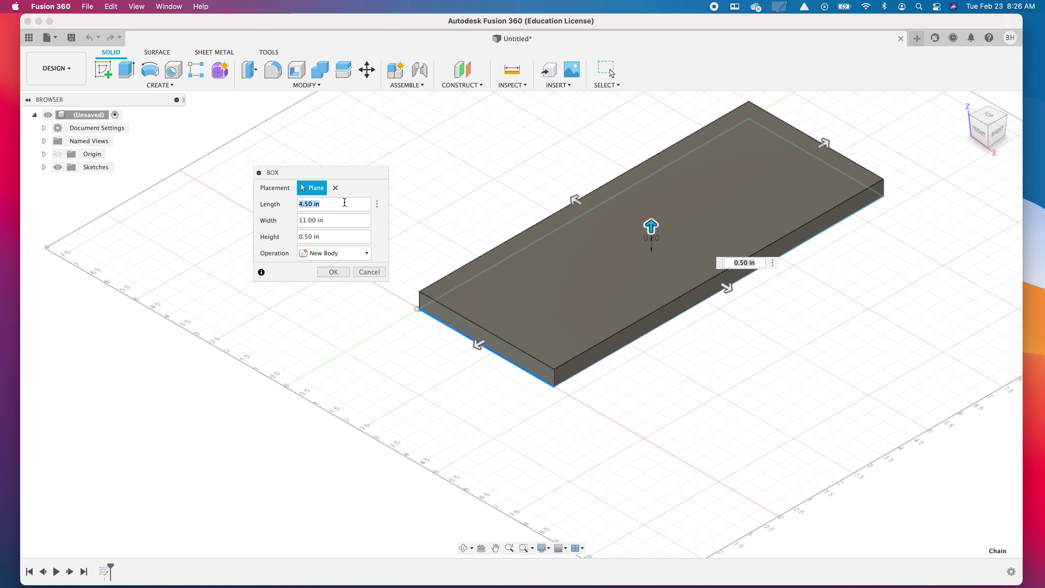
type("15 ft")
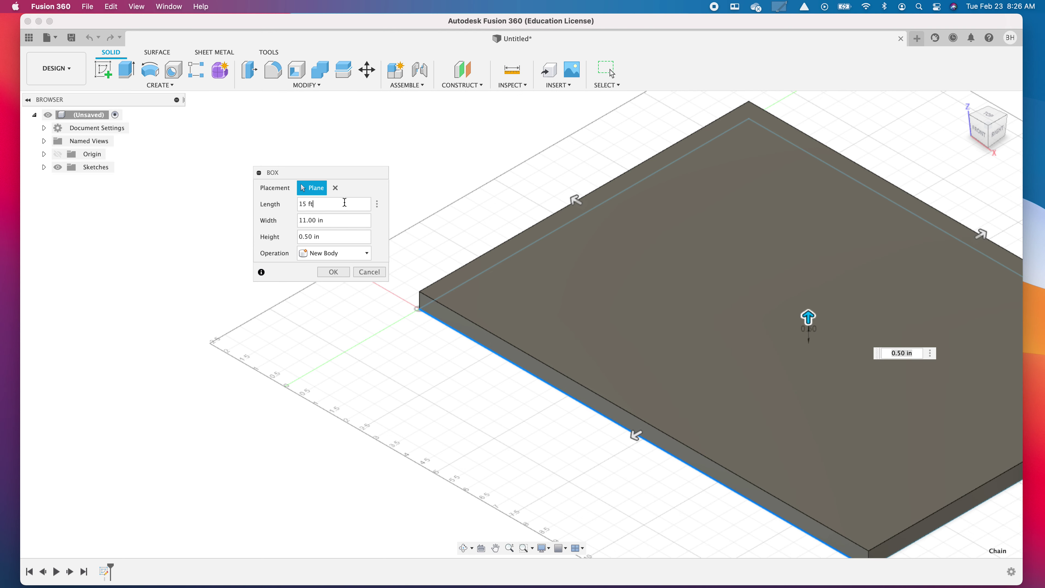
scroll(659, 419, "down", 5)
scroll(658, 418, "down", 3)
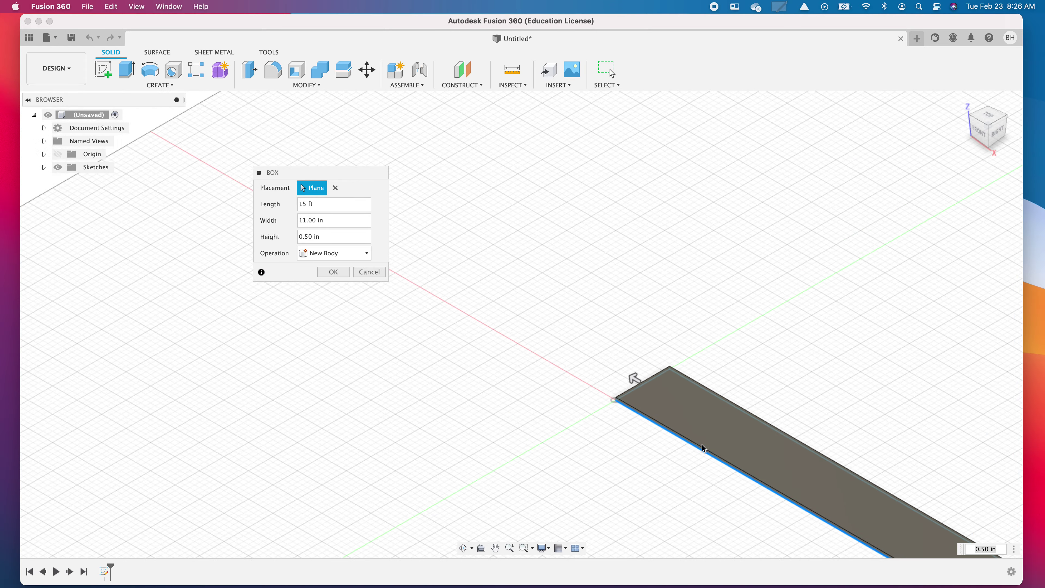
scroll(909, 500, "up", 5)
scroll(659, 385, "up", 5)
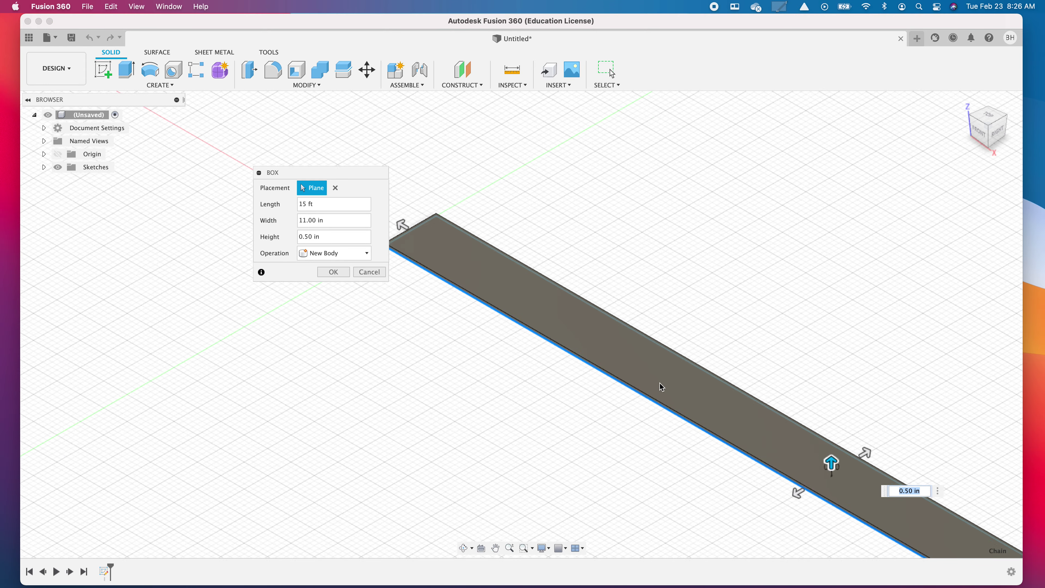
scroll(694, 401, "up", 3)
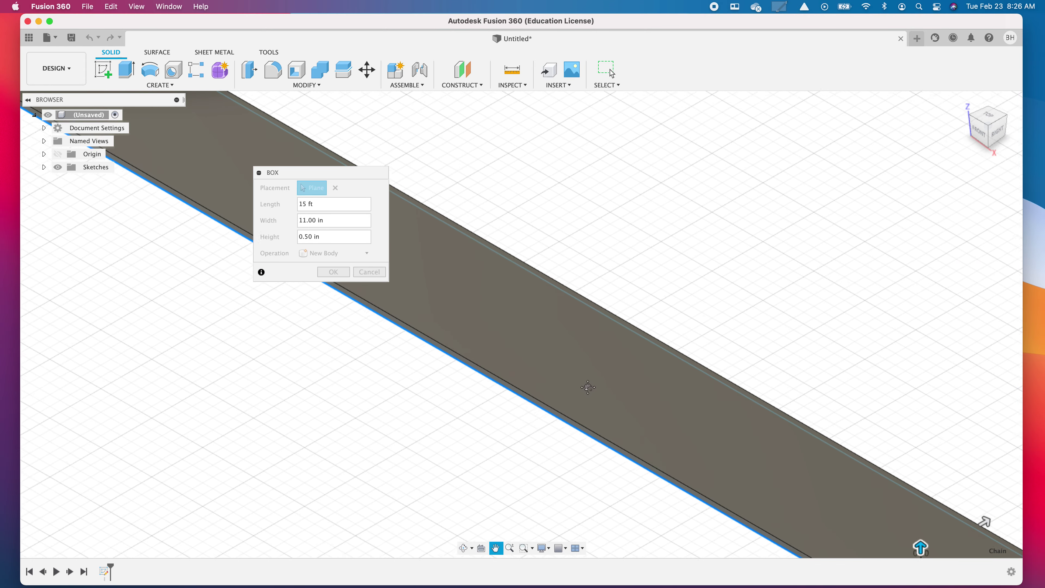
double_click(333, 218)
type("30")
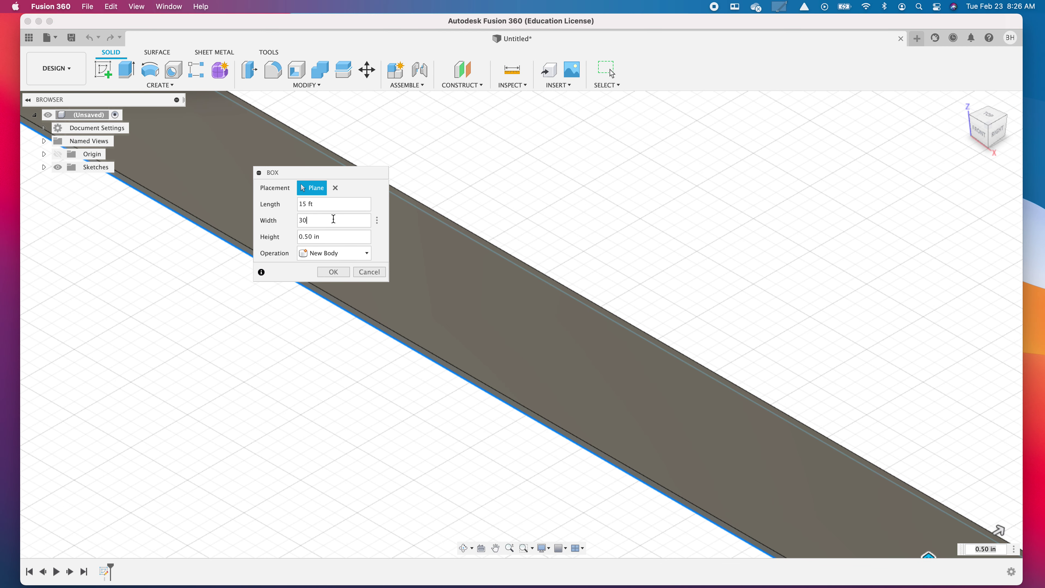
type(" in")
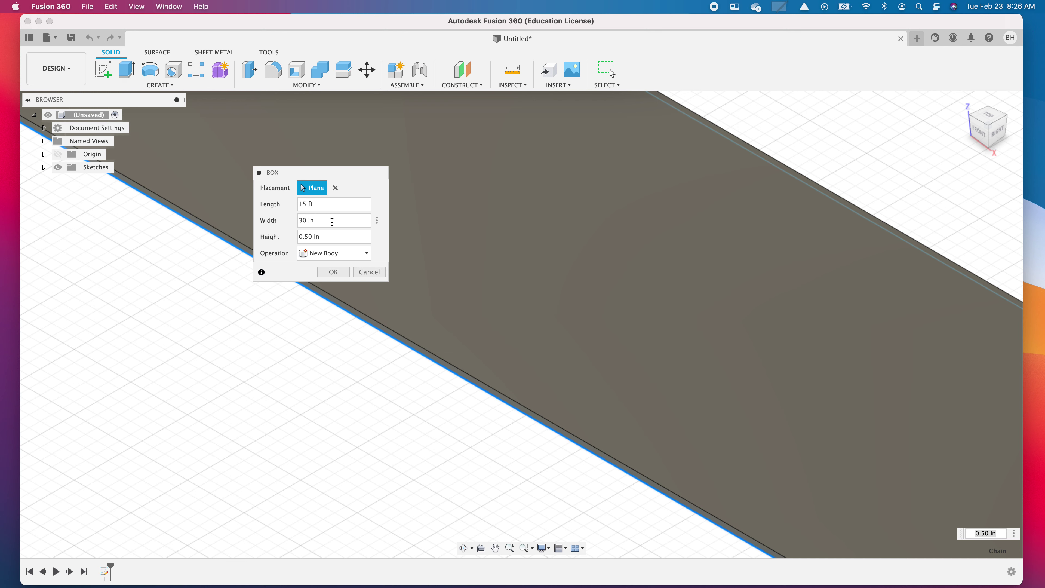
triple_click(328, 237)
type("d")
type("14 in")
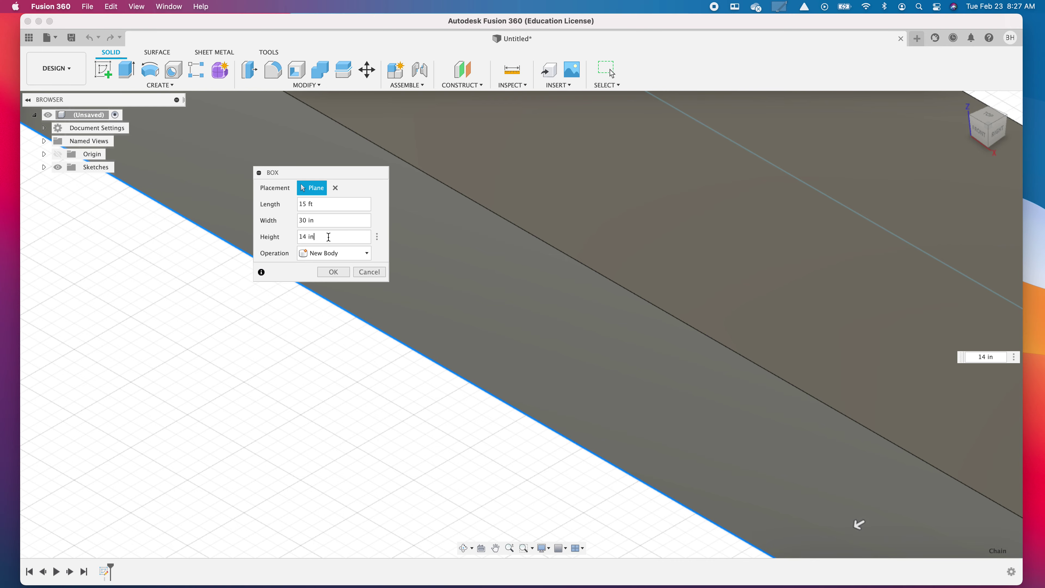
Step: Confirm the 15 ft × 30 in × 14 in box as a solid body and view it whole
left_click(335, 272)
scroll(589, 302, "down", 10)
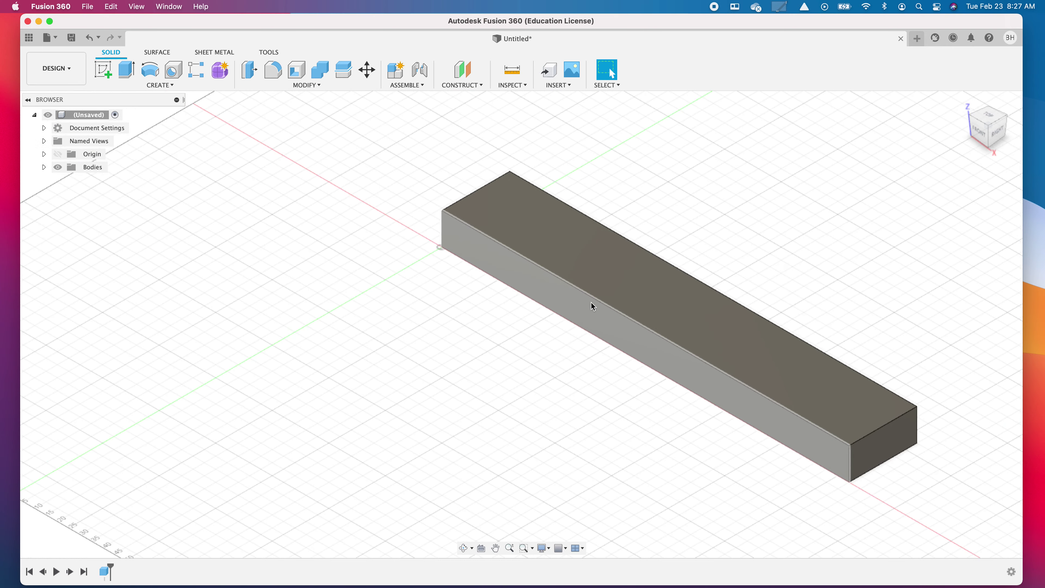
scroll(567, 328, "up", 3)
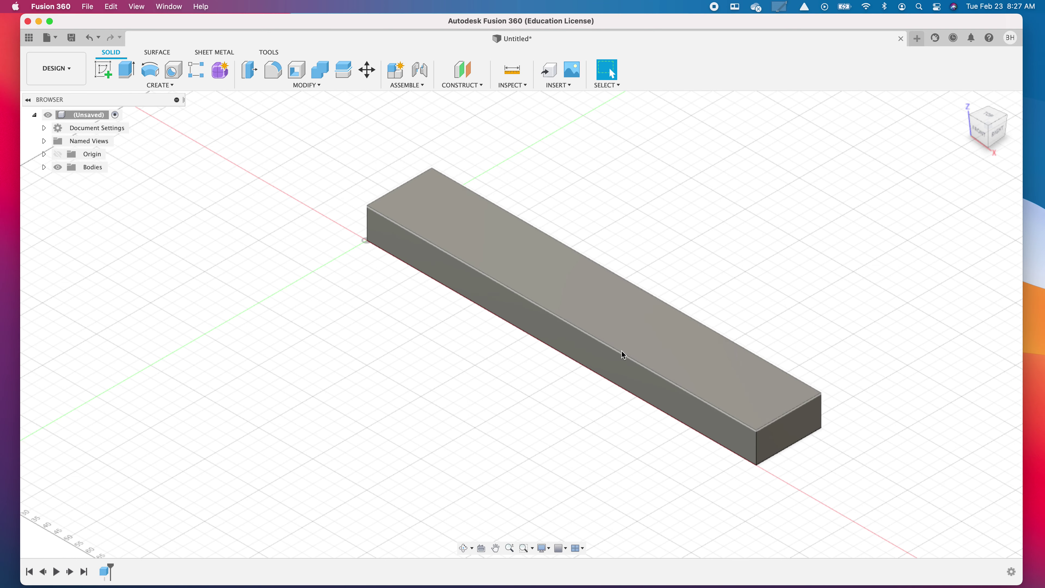
scroll(659, 406, "down", 2)
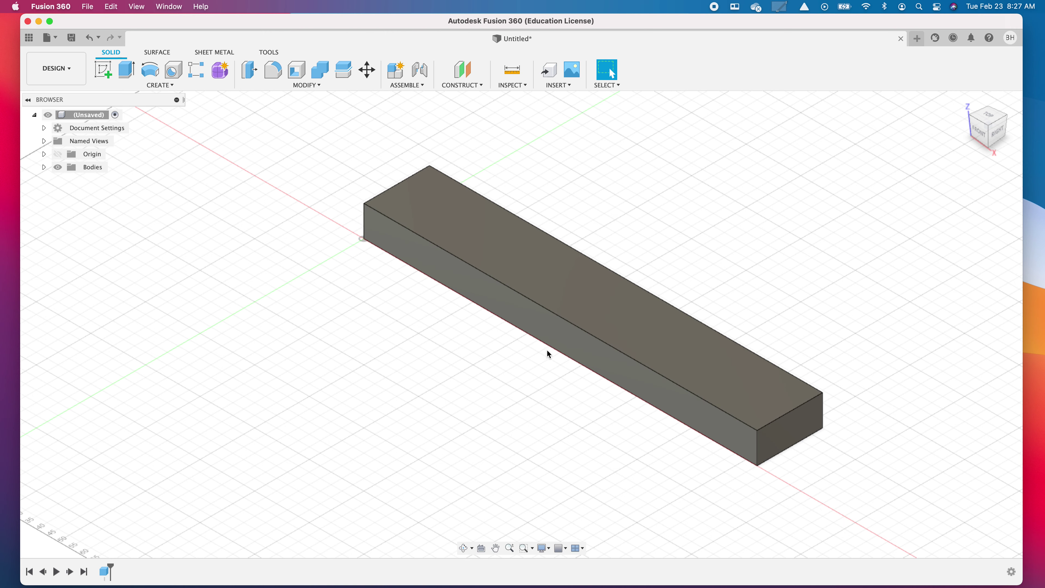
middle_click_drag(535, 341, 461, 115, "shift")
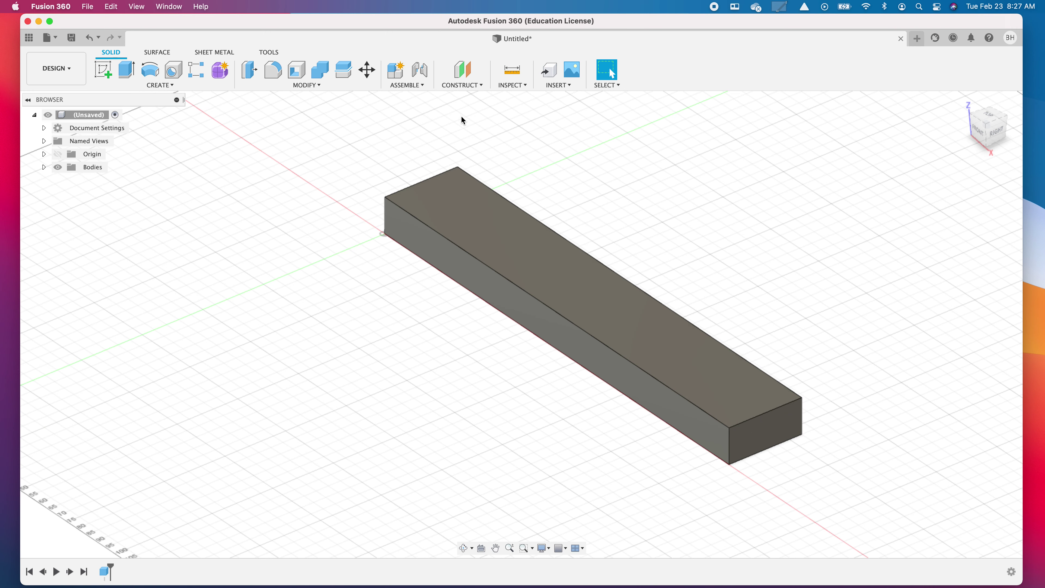
left_click(469, 86)
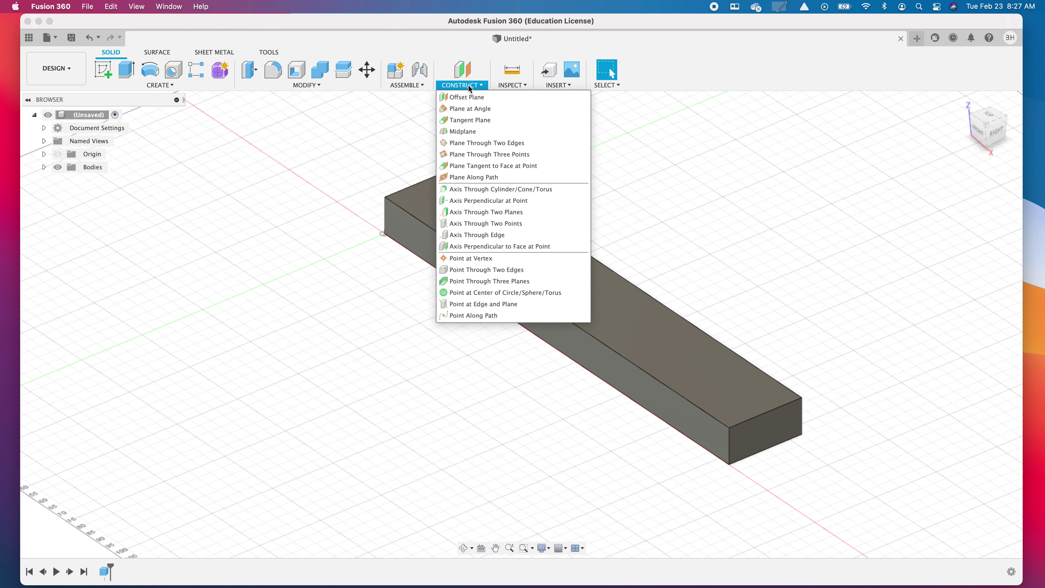
Step: Create a midplane between the block's two long side faces and select it
left_click(481, 132)
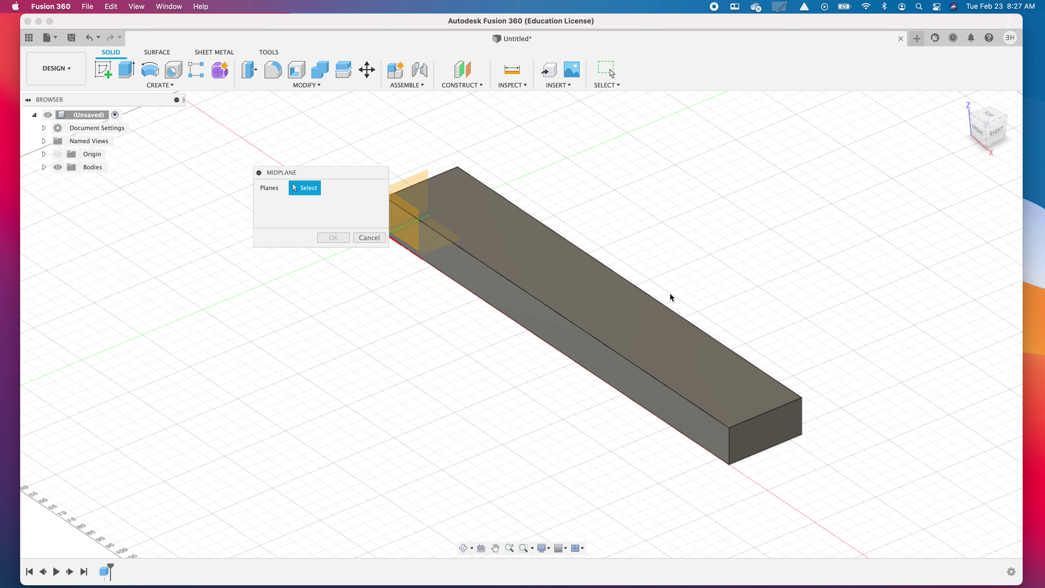
left_click(581, 336)
middle_click_drag(597, 319, 606, 342, "shift")
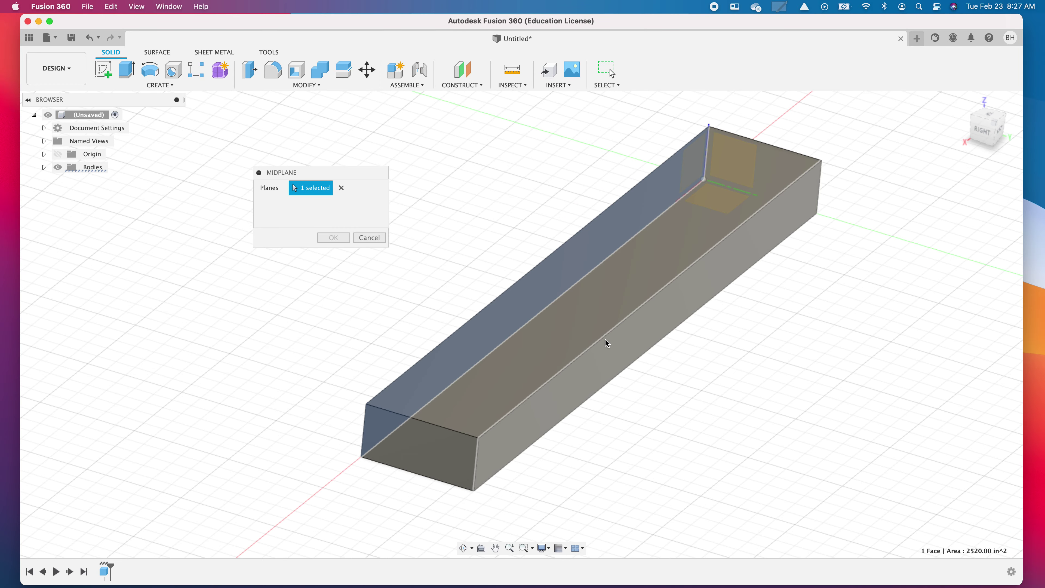
left_click(606, 342)
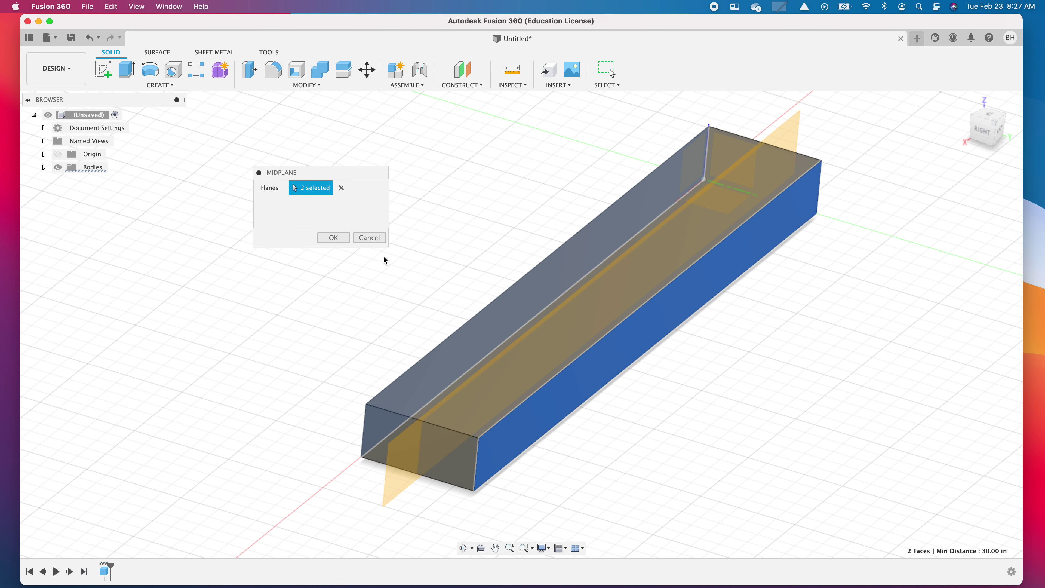
left_click(335, 238)
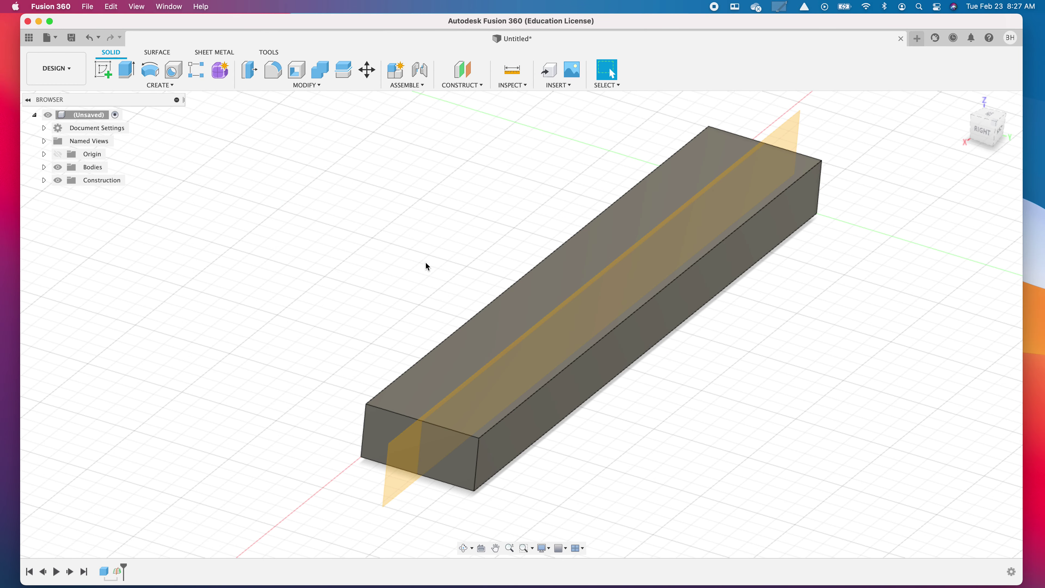
left_click(781, 138)
left_click(306, 85)
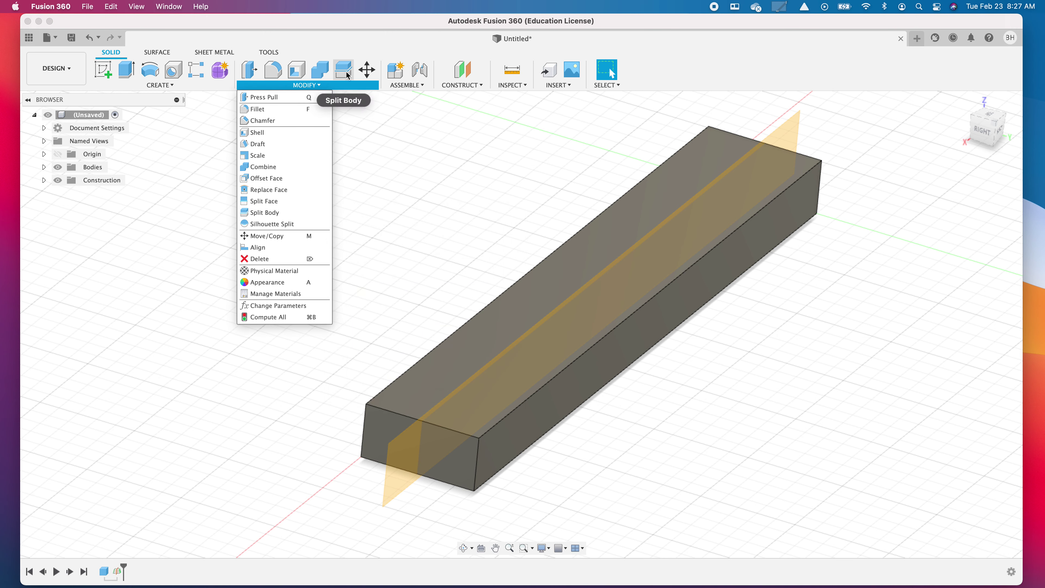
Step: Split the box body with the midplane into two lengthwise halves
left_click(343, 70)
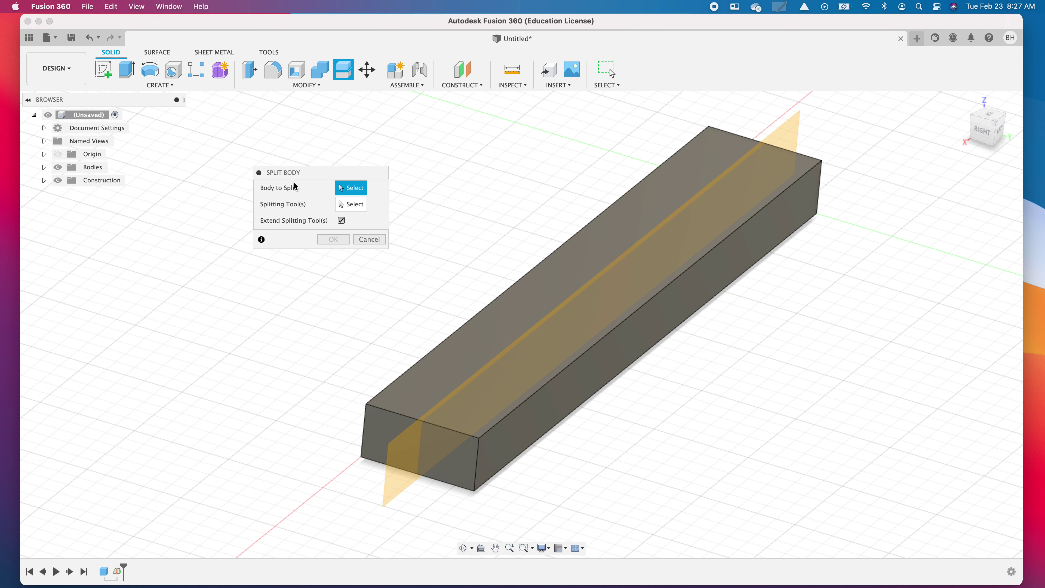
left_click(589, 239)
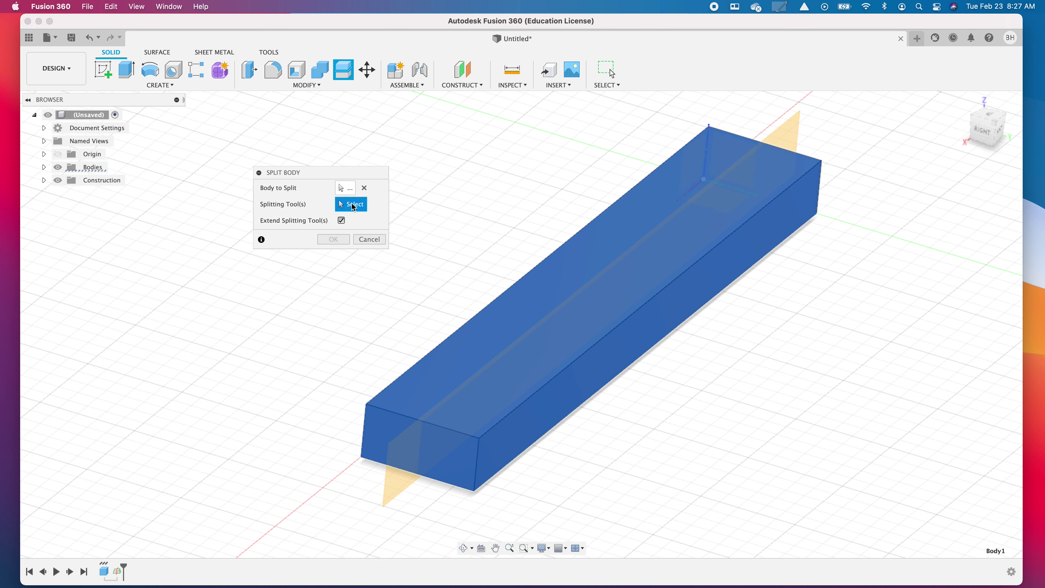
left_click(788, 135)
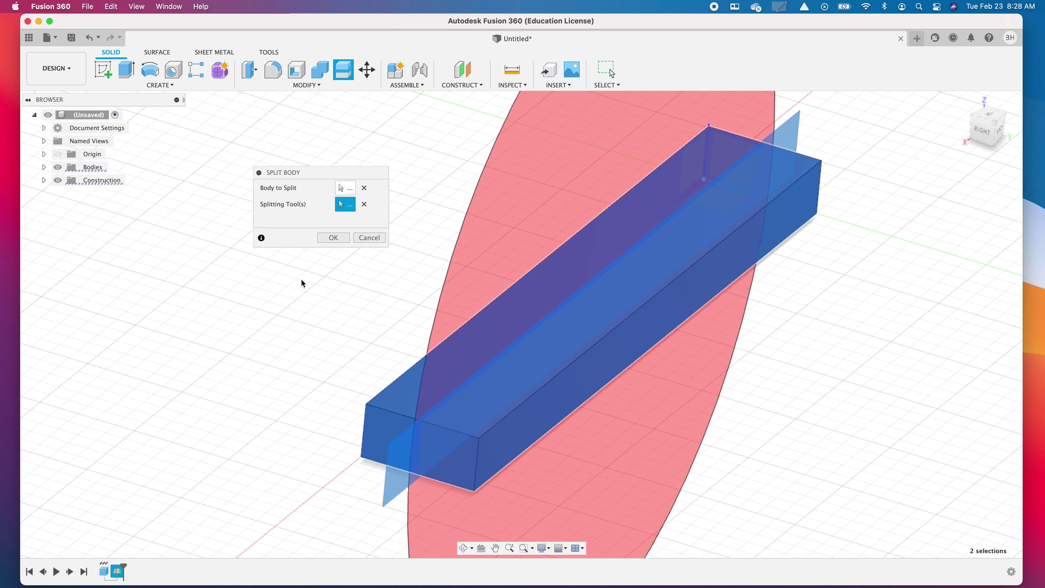
left_click(334, 238)
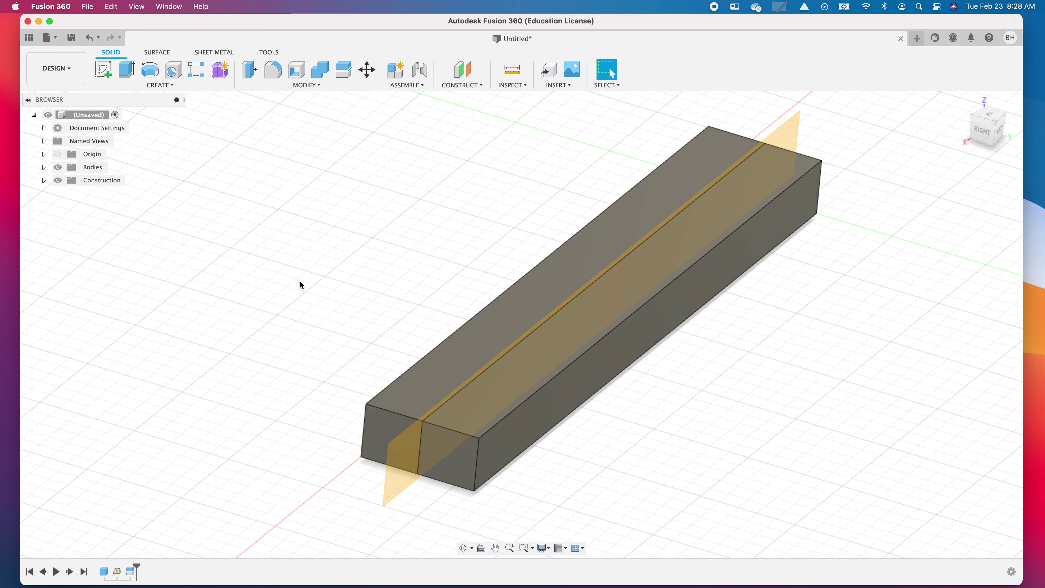
middle_click_drag(299, 284, 342, 300, "shift")
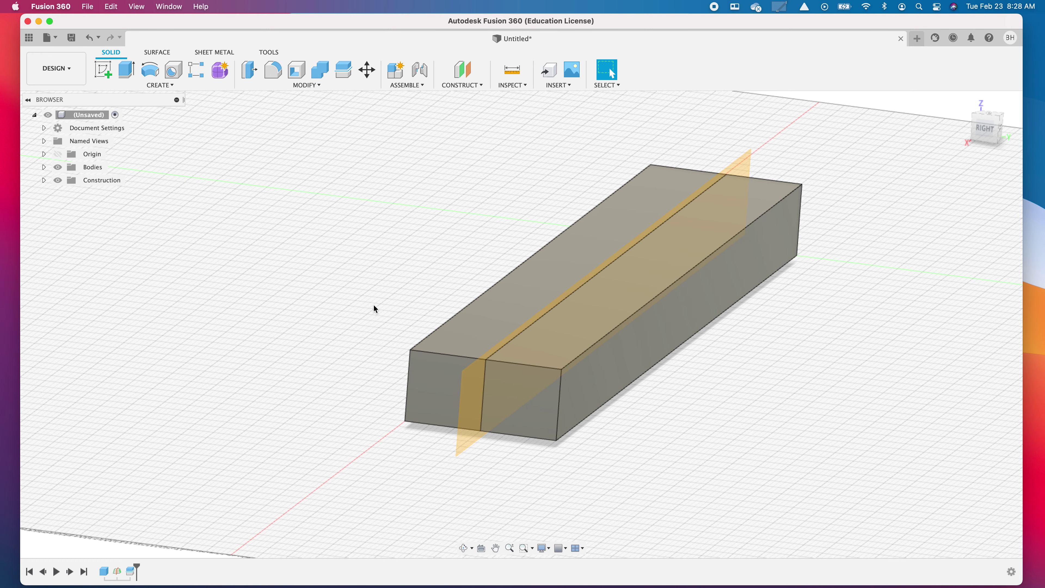
Step: Hide the splitting plane Plane1 in the Browser's Construction folder
left_click(58, 168)
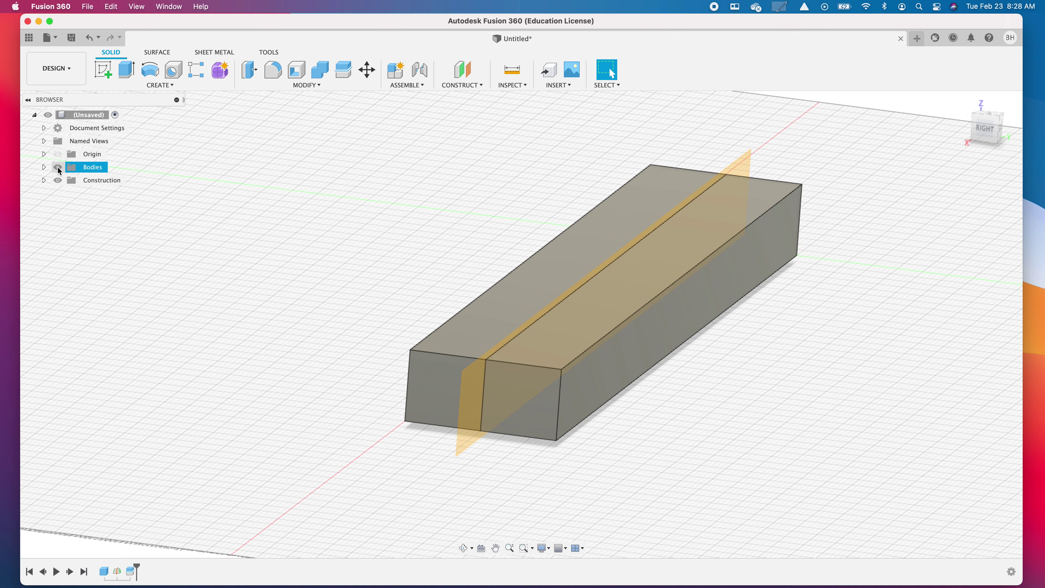
key("Escape")
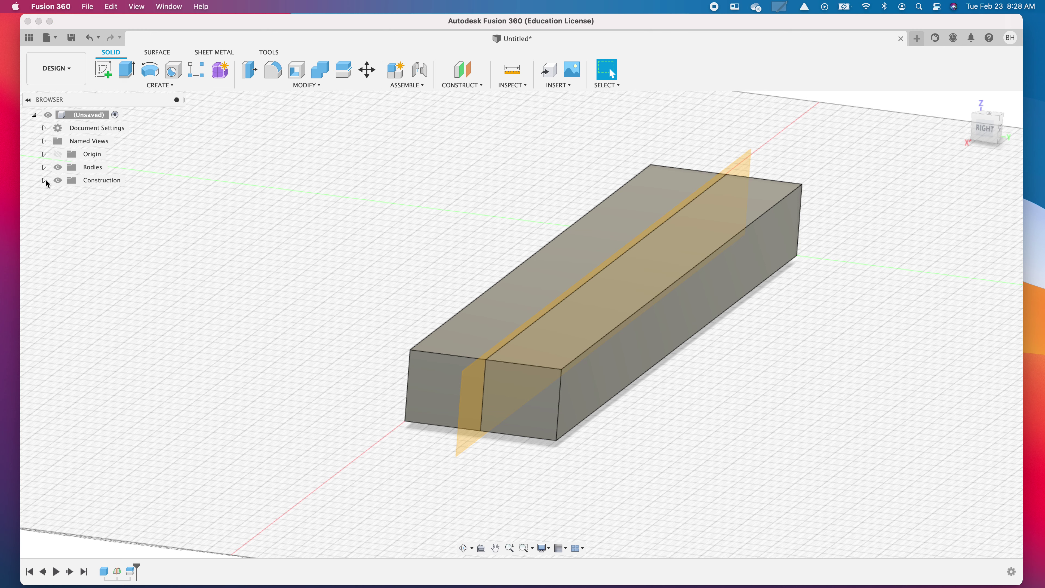
left_click(45, 180)
left_click(68, 194)
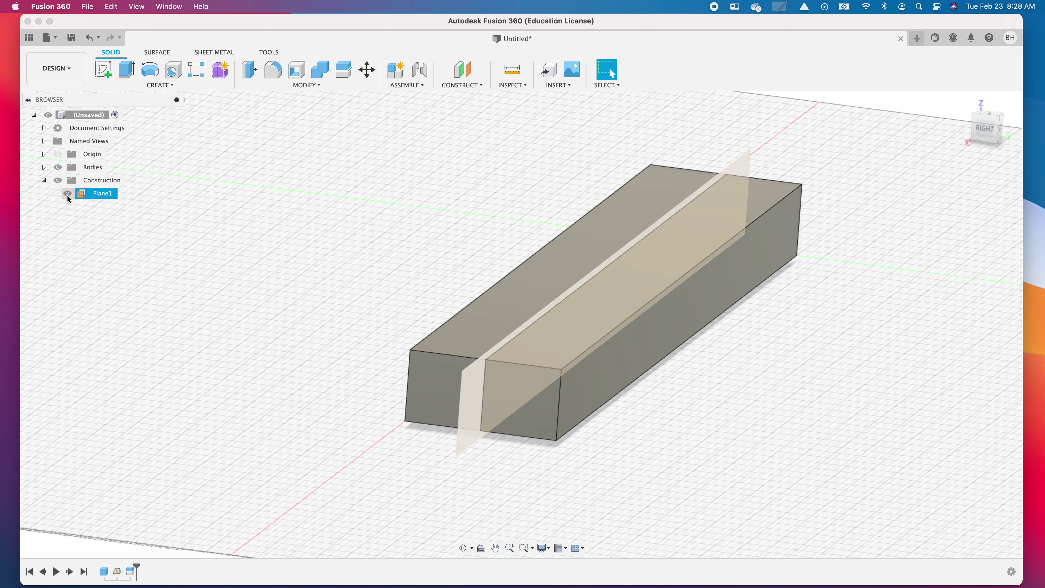
left_click(67, 193)
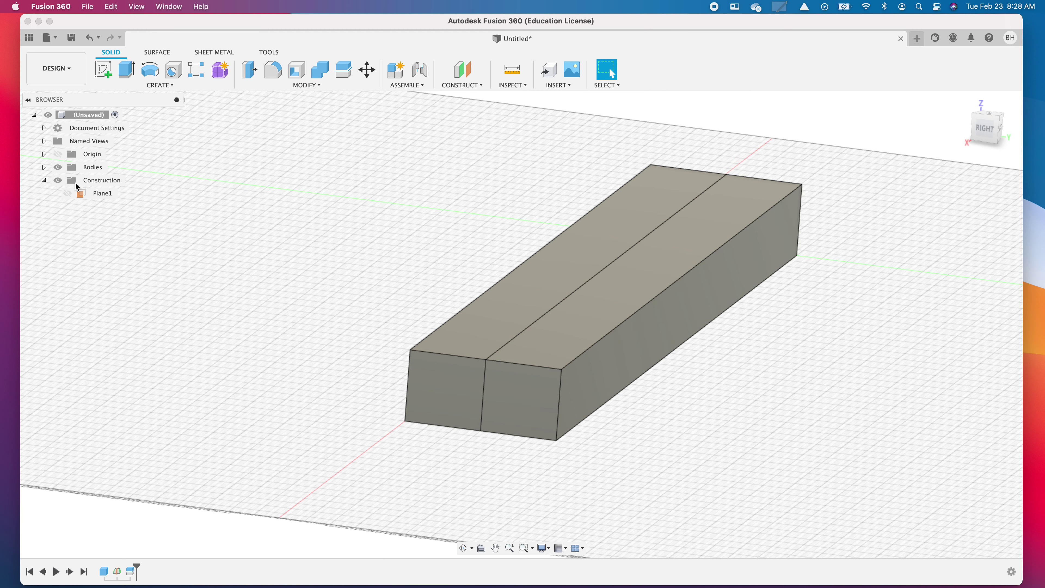
Step: Toggle Body1 and Body2 visibility to check the split, leaving only Body2 shown
left_click(44, 167)
left_click(69, 195)
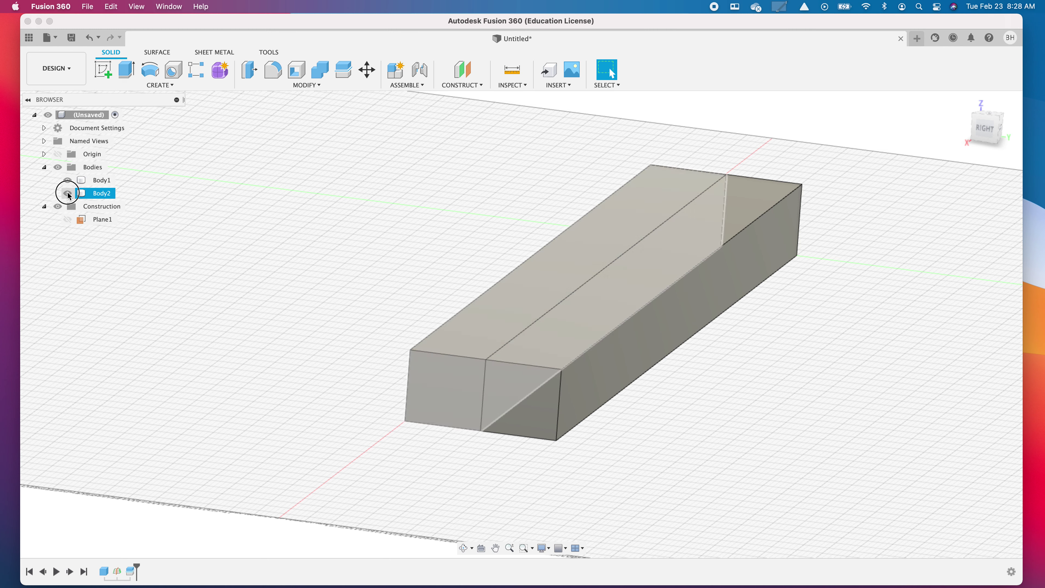
left_click(68, 193)
left_click(68, 192)
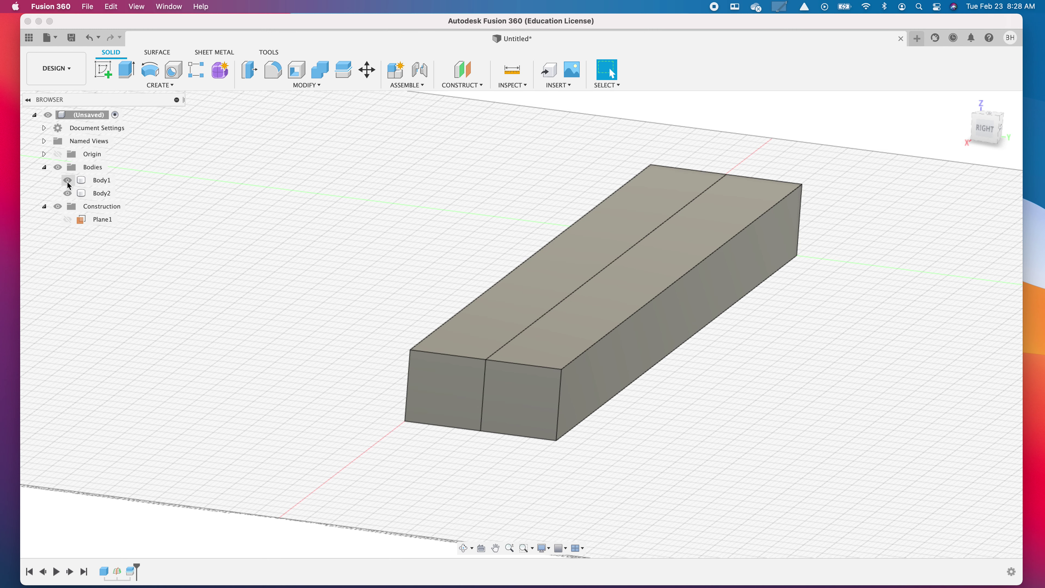
left_click(67, 181)
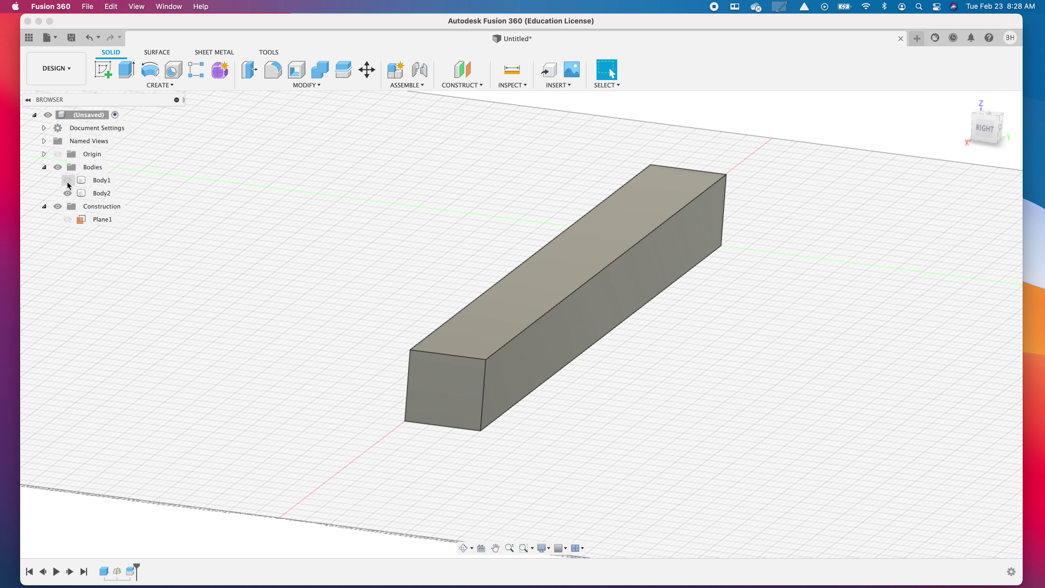
Step: Rename Body1 to 'right', abandoning the rename of Body2
double_click(97, 180)
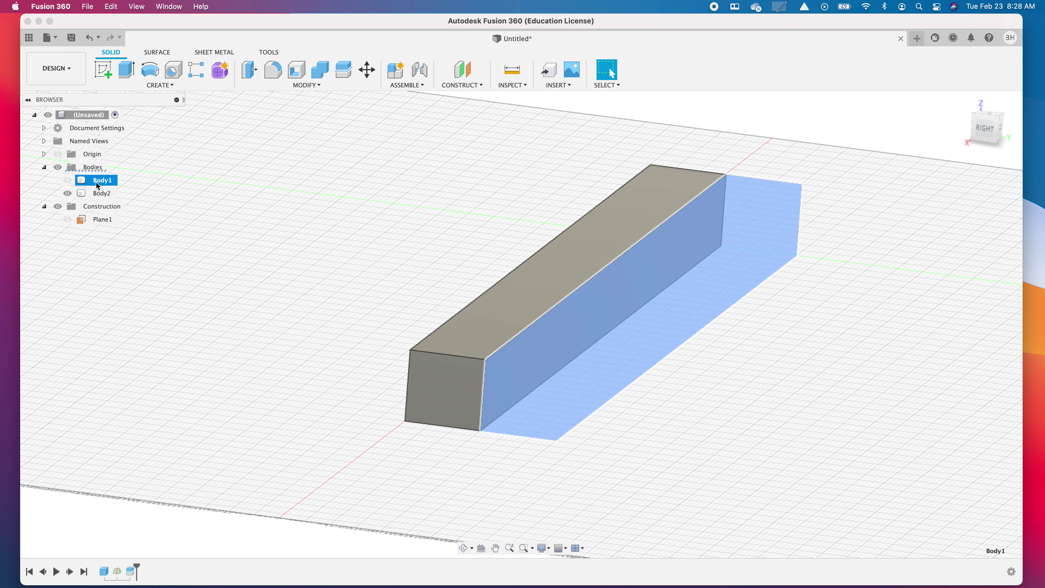
type("right")
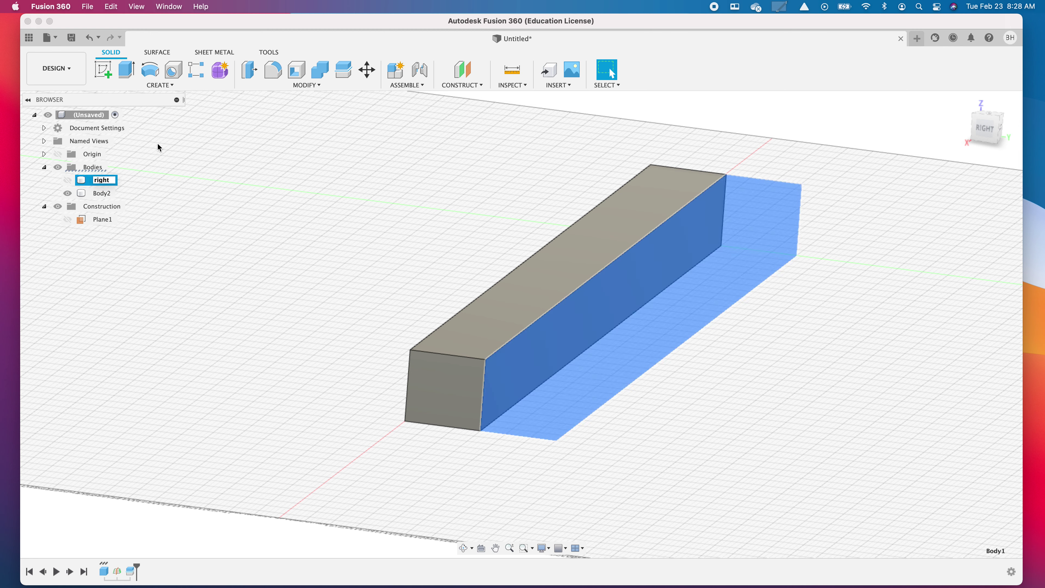
double_click(102, 193)
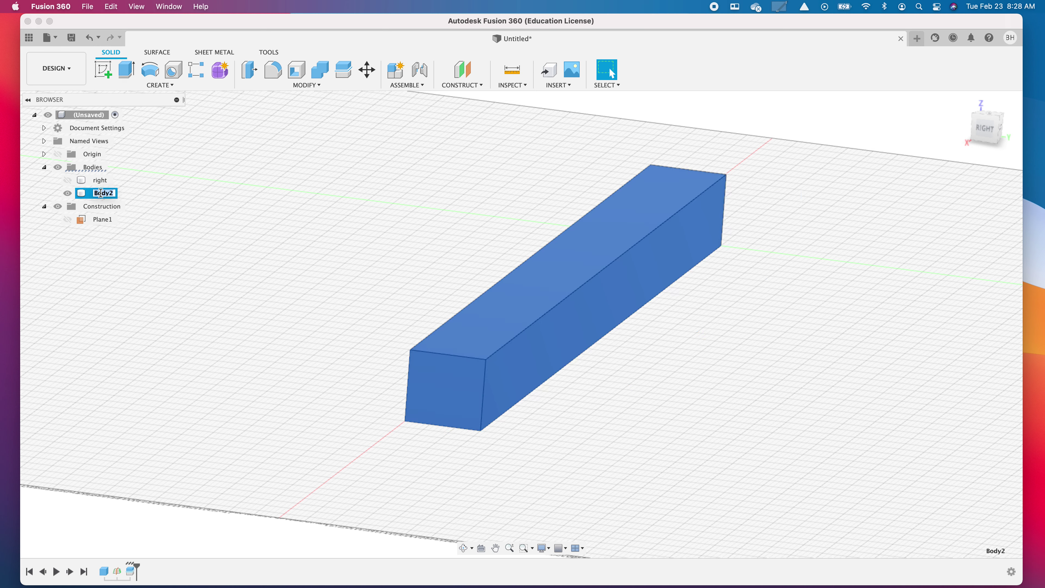
type("left")
key("Escape")
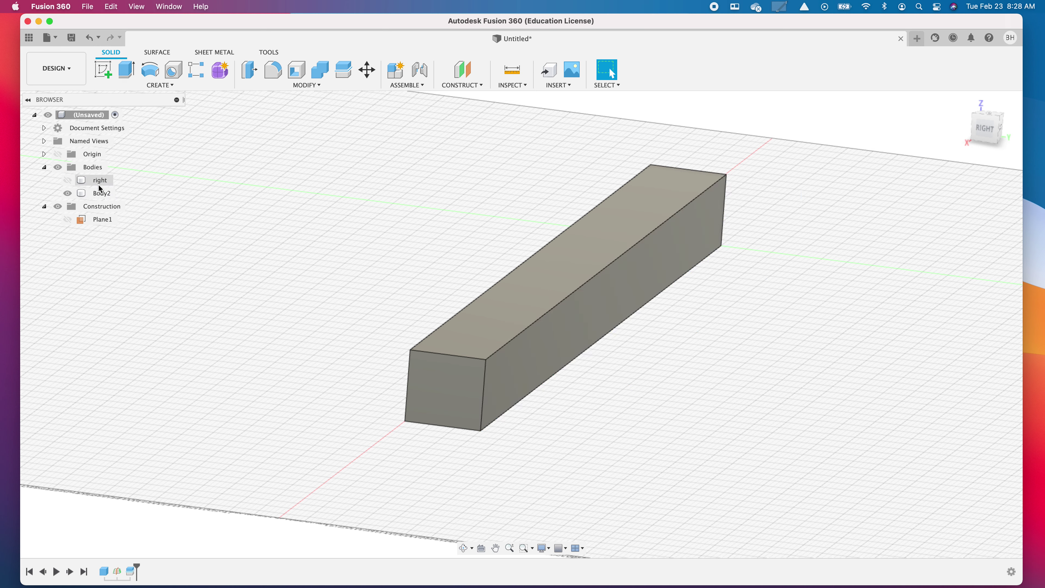
middle_click_drag(455, 297, 441, 279, "shift")
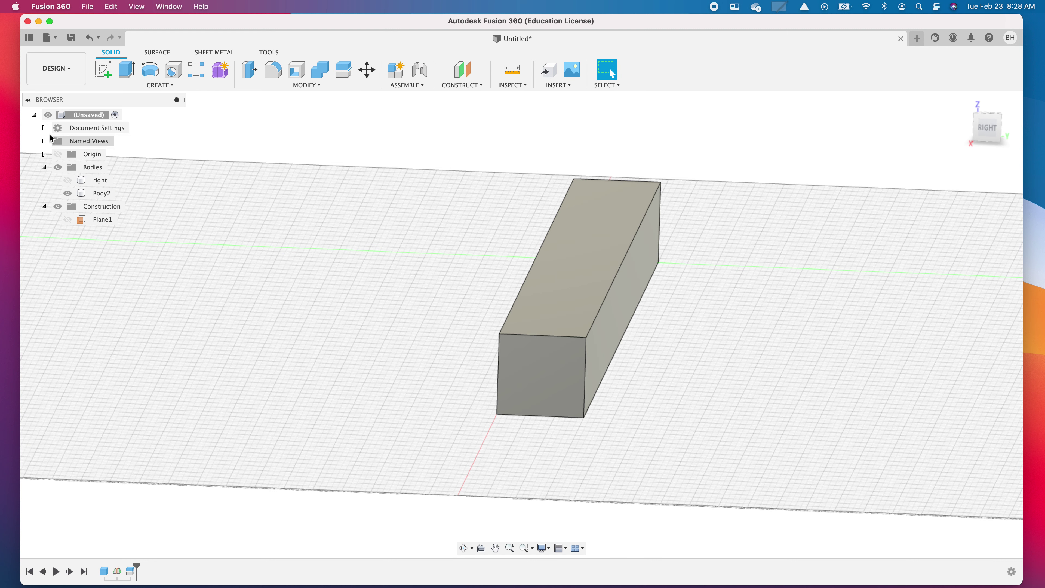
Step: Cancel the Save dialog and show the data panel listing the Fall 2020 project
key("super+s")
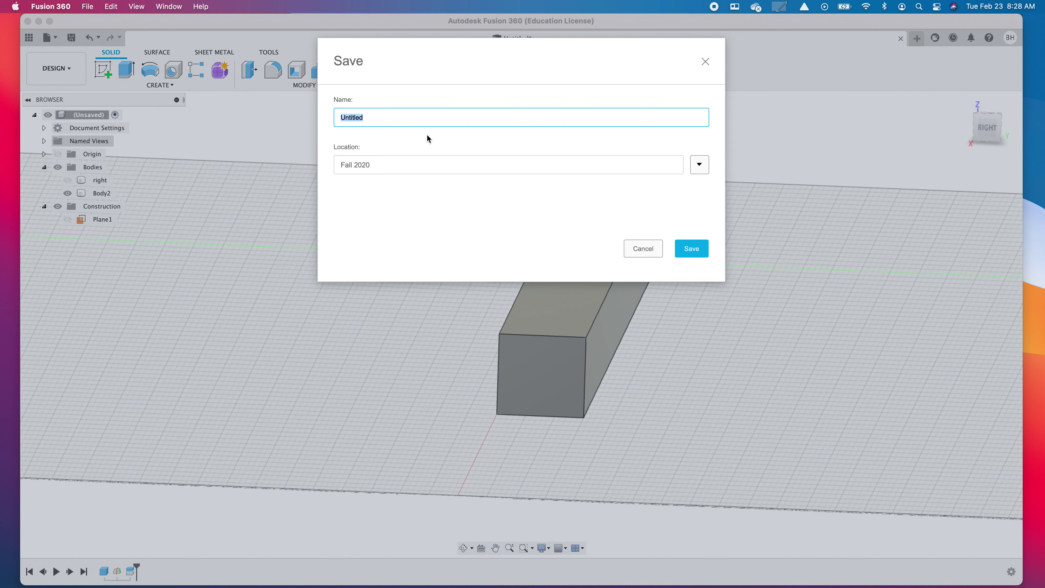
left_click(642, 248)
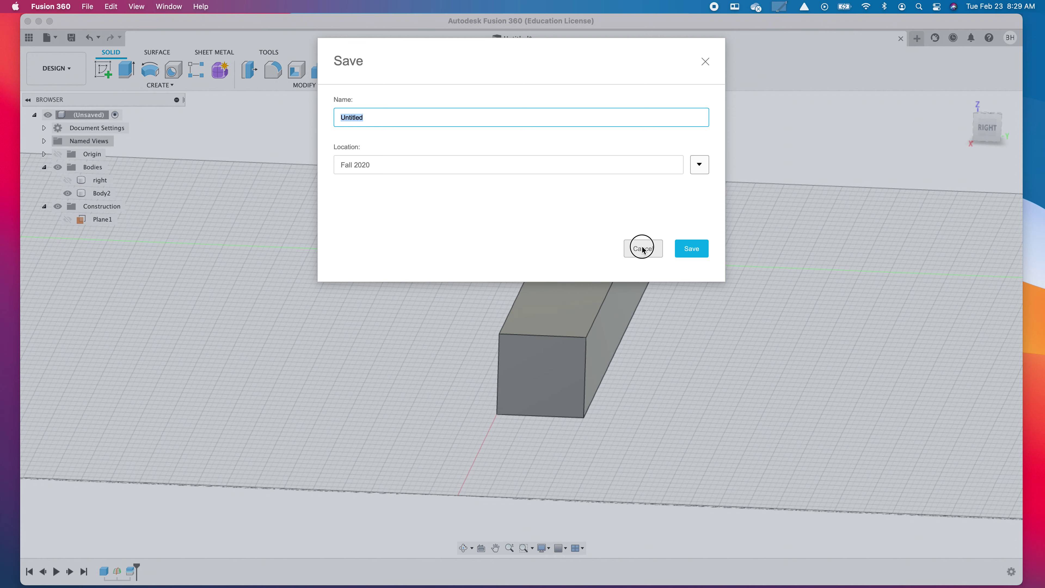
left_click(28, 38)
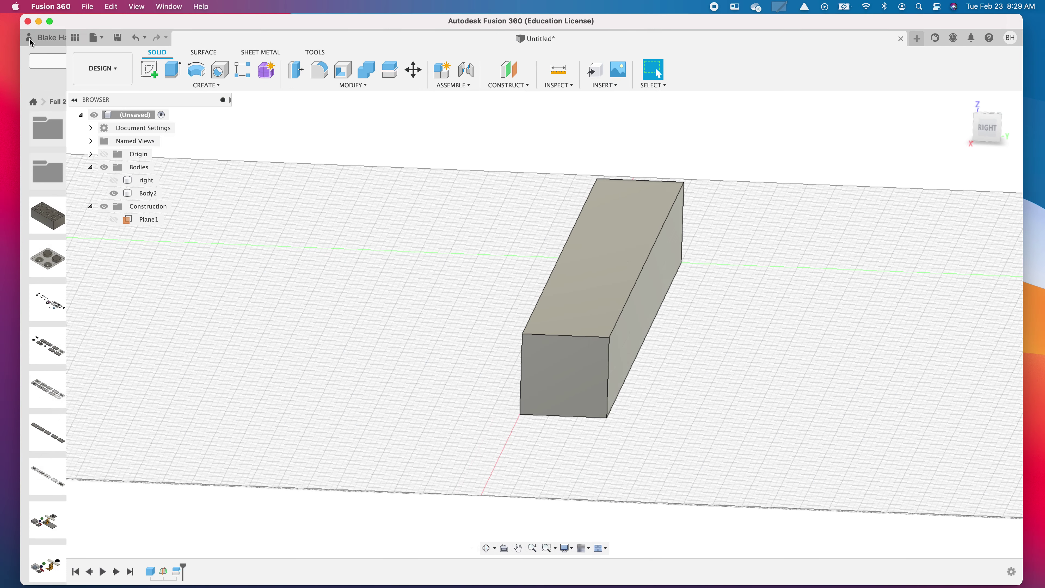
left_click(42, 37)
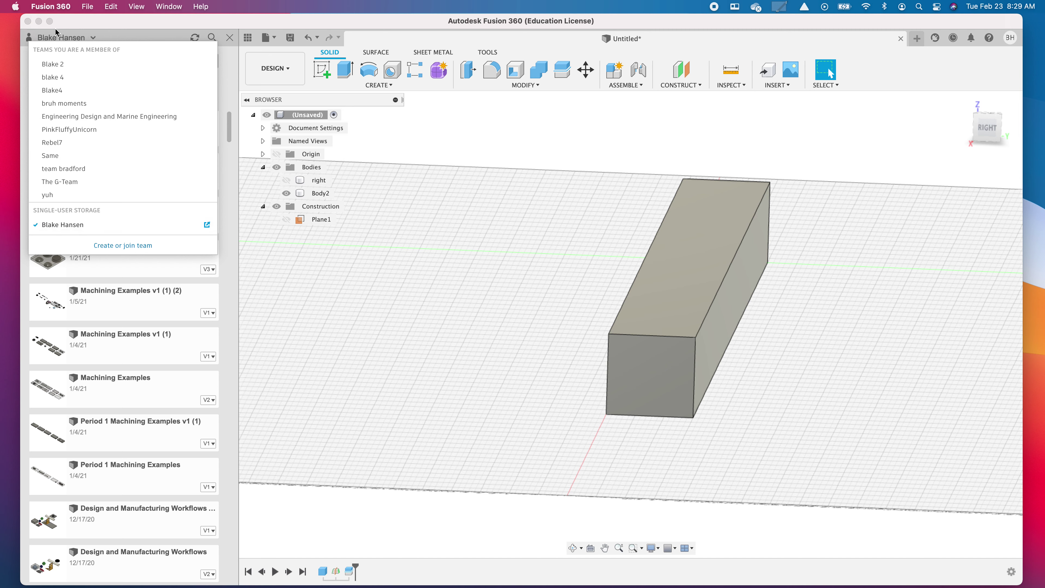
left_click(57, 39)
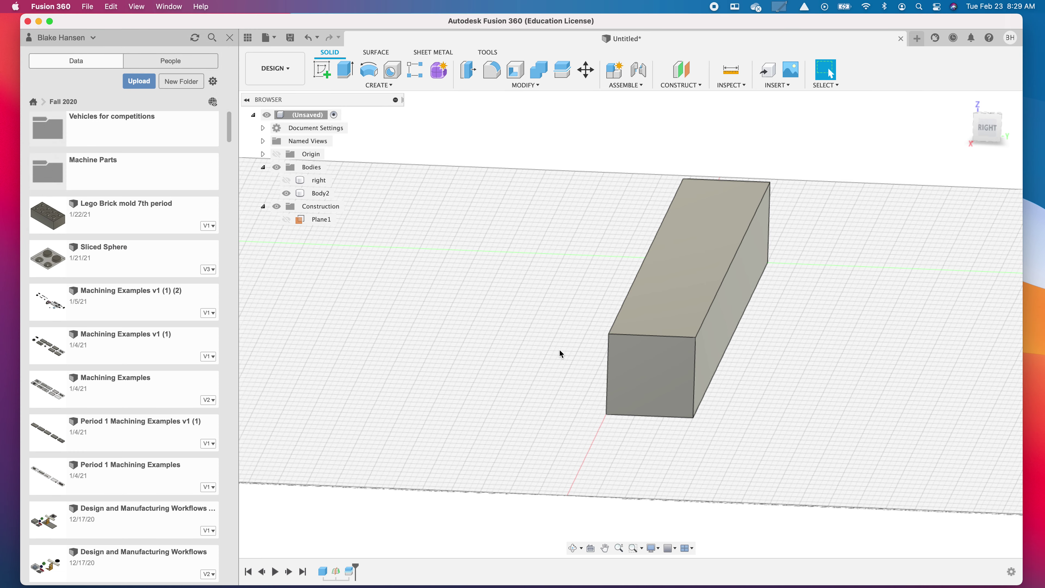
middle_click_drag(560, 353, 604, 338, "shift")
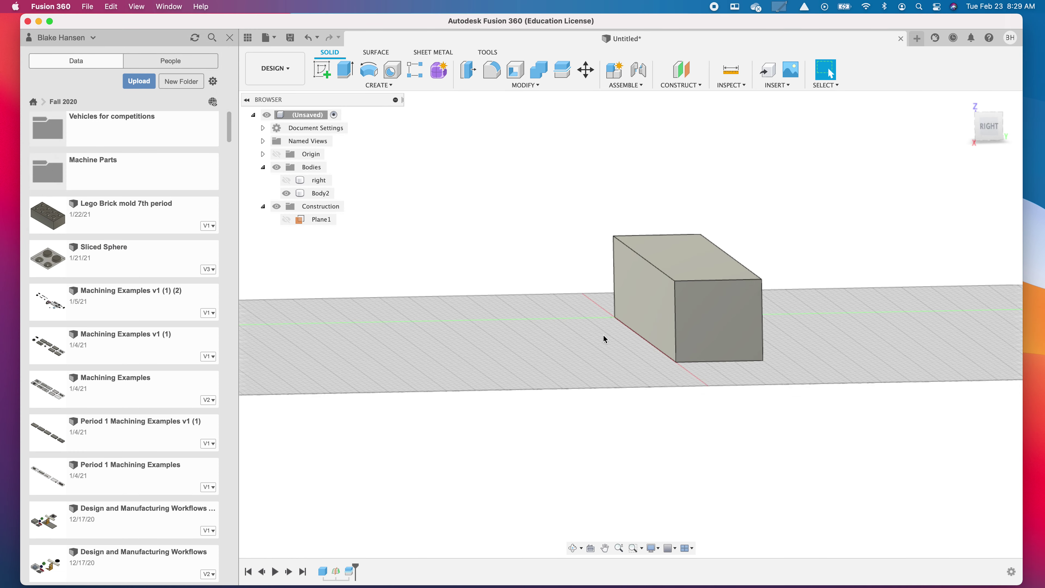
middle_click_drag(665, 306, 595, 326, "shift")
Step: Enter a file name for the design and create a new project named Spring 2021
key("super+s")
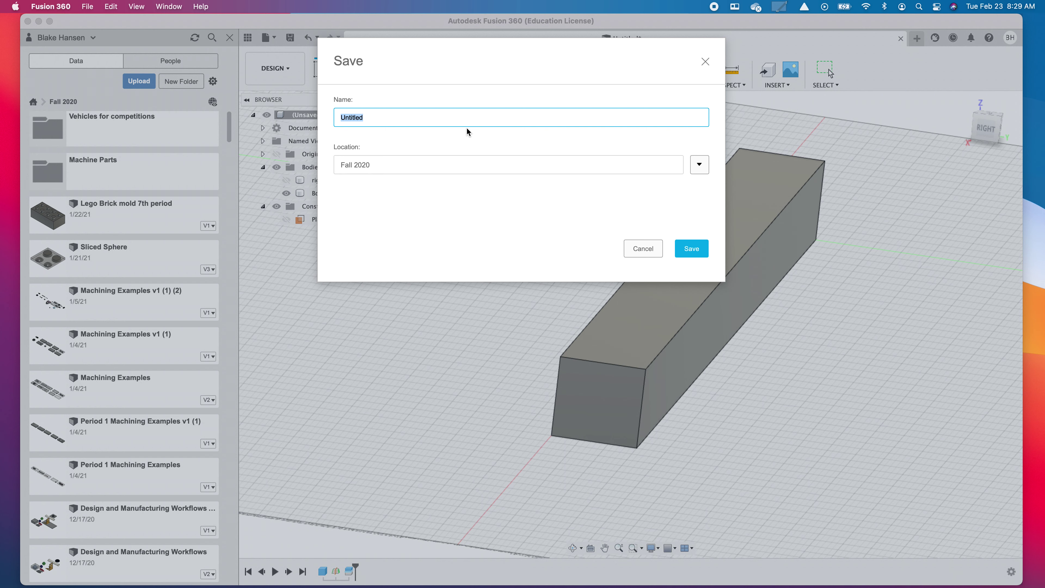
type("Blake Boat 1")
left_click(699, 165)
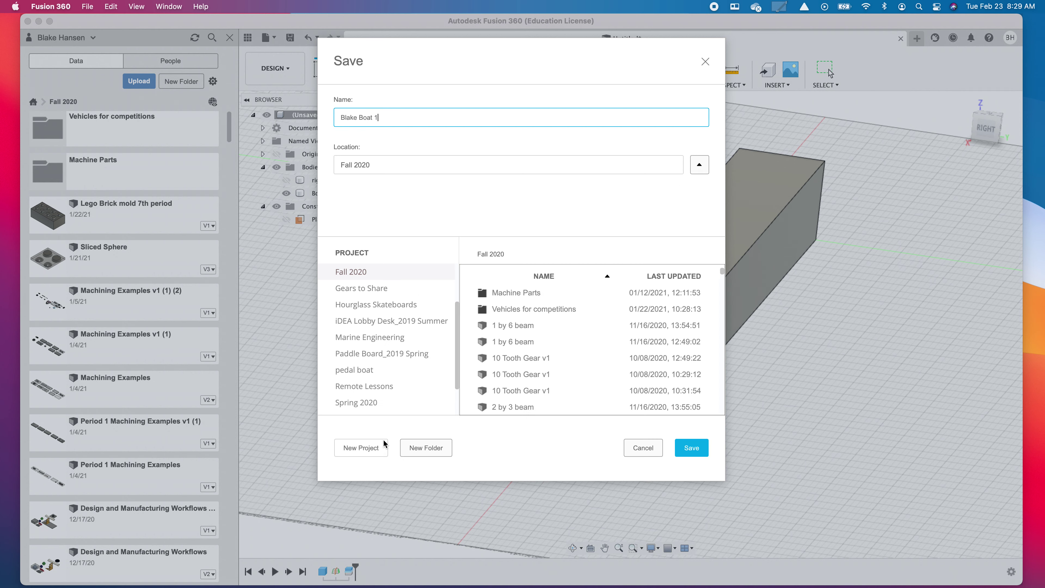
left_click(363, 447)
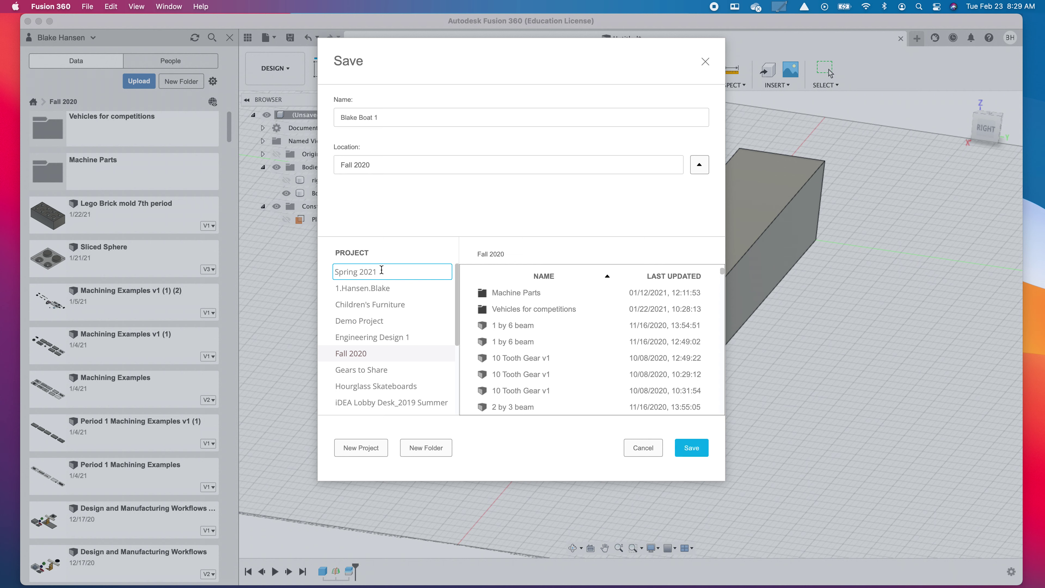
key("Return")
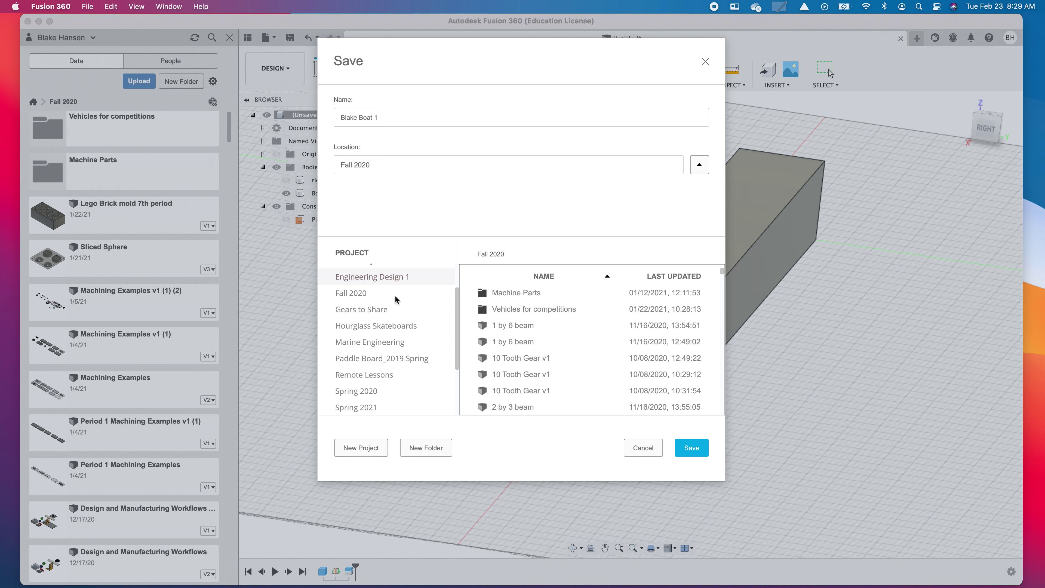
Step: Choose Spring 2021 as the save location and save the design
left_click(399, 391)
left_click(399, 409)
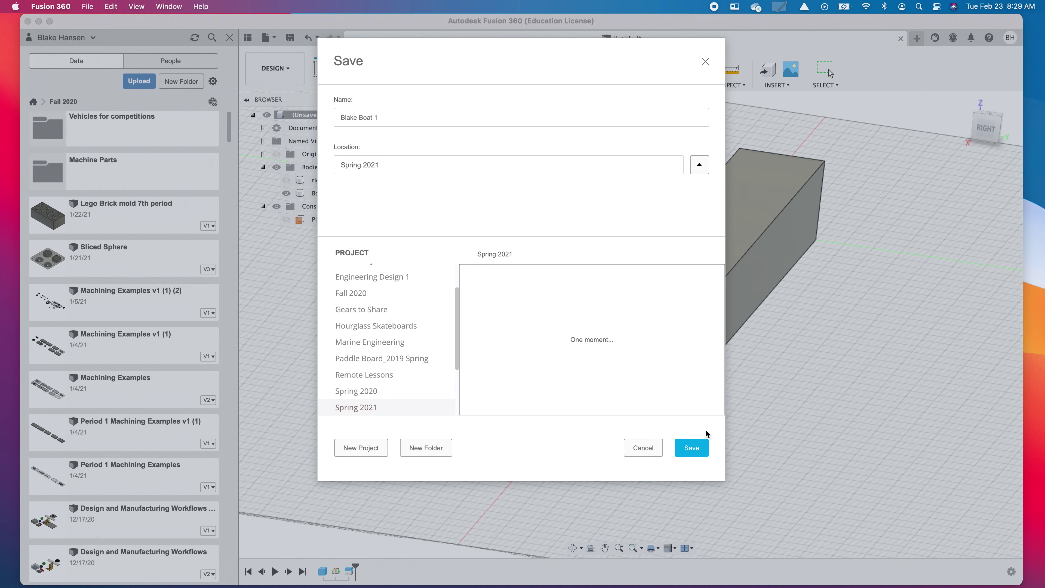
left_click(697, 448)
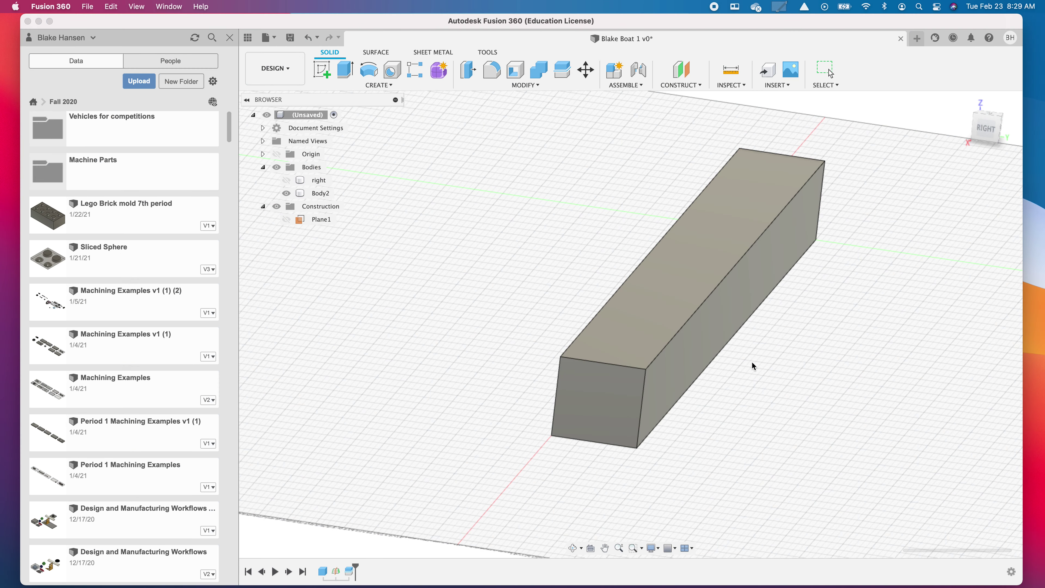
Step: Enter the Form workspace with Create Form, viewing along the transparent block
middle_click_drag(753, 366, 665, 372, "shift")
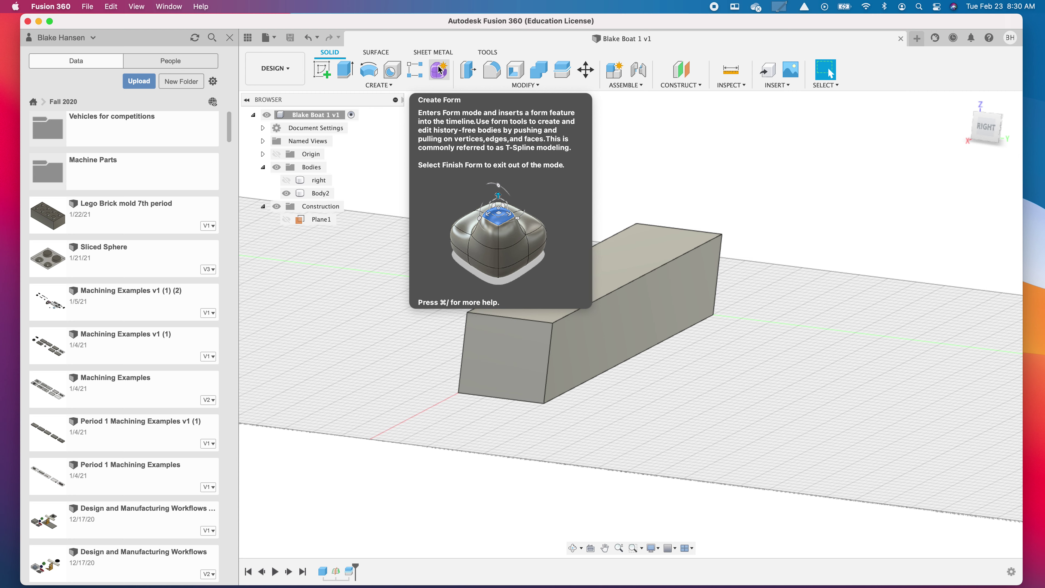
left_click(368, 86)
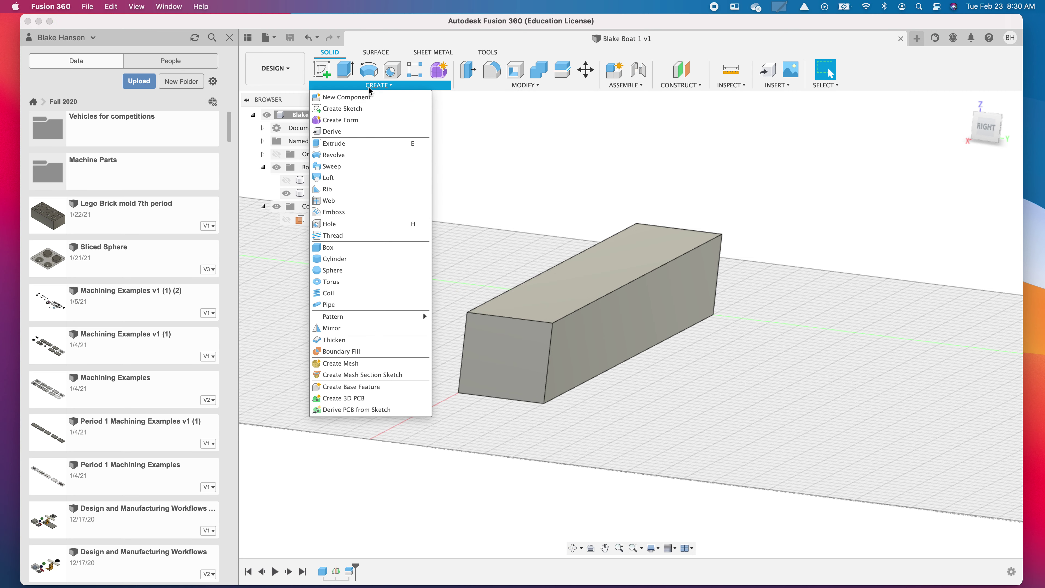
left_click(361, 120)
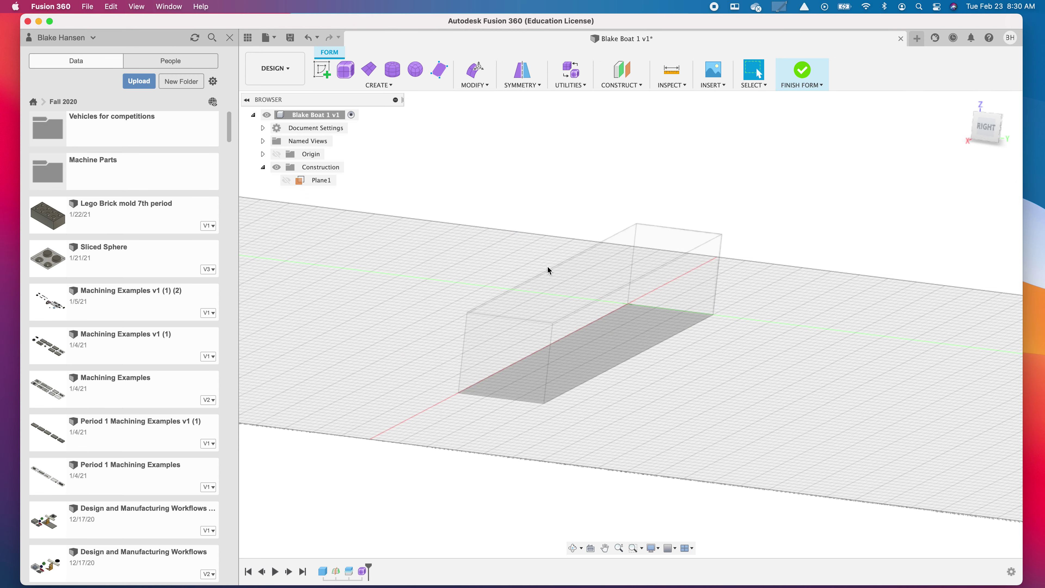
mouse_move(519, 241)
middle_mouse_down("shift")
mouse_move(538, 236)
mouse_move(526, 240)
mouse_move(534, 243)
middle_mouse_up("shift")
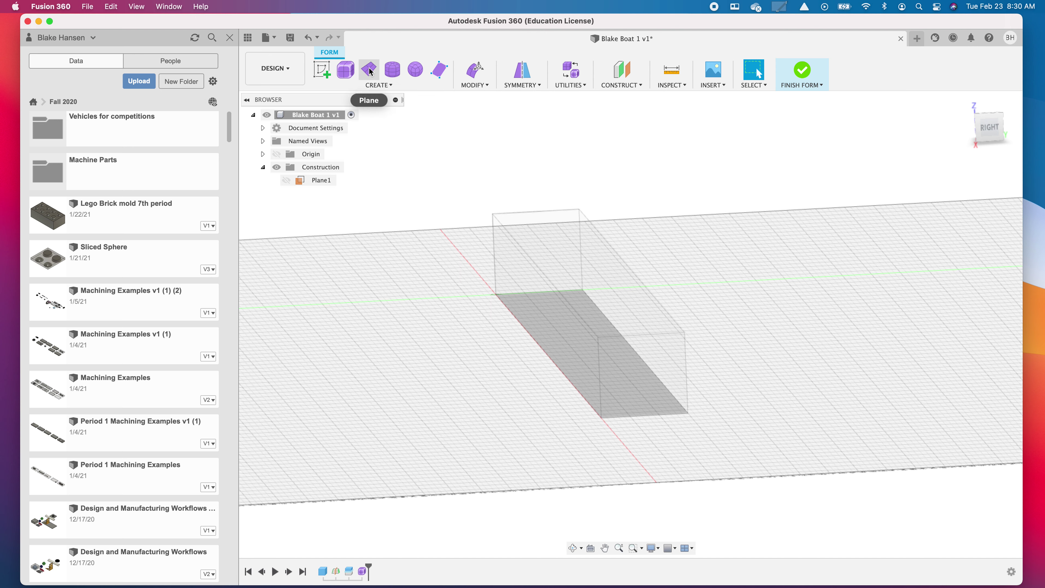
left_click(378, 85)
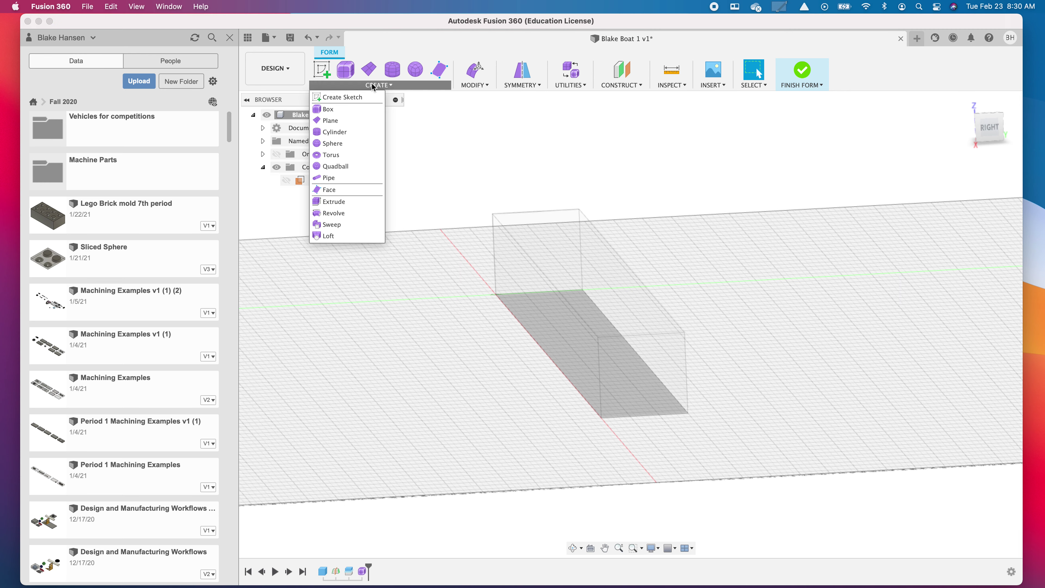
Step: Start a 2-Point T-spline plane on the plane along the block's long side
left_click(365, 122)
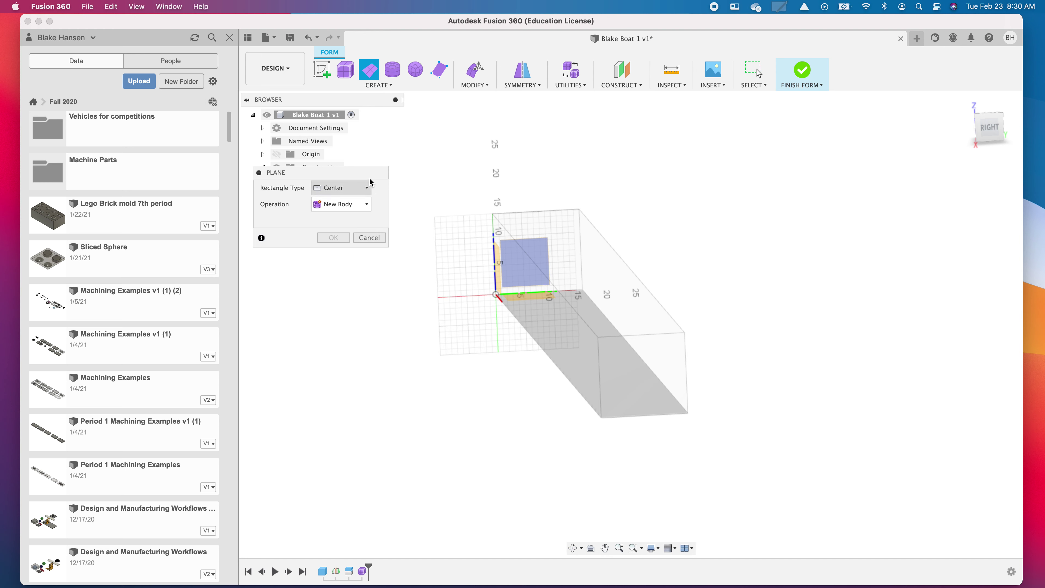
left_click(359, 190)
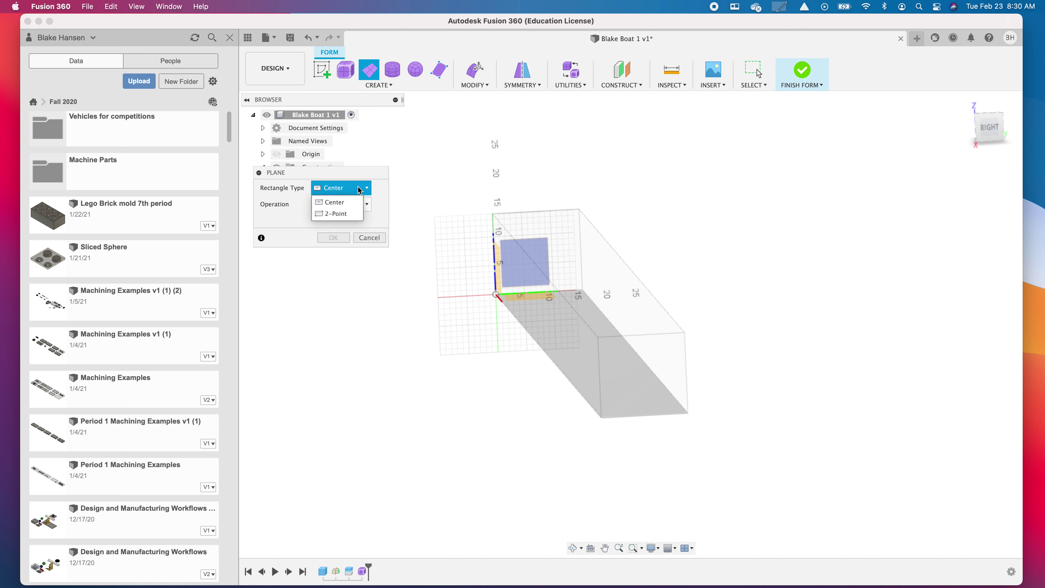
left_click(354, 214)
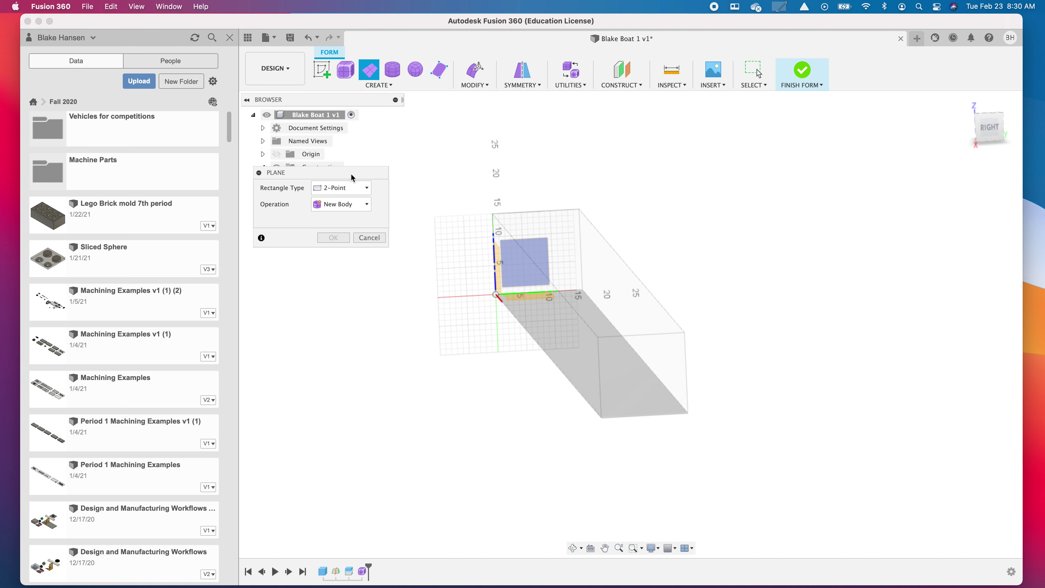
middle_click_drag(488, 220, 505, 335, "shift")
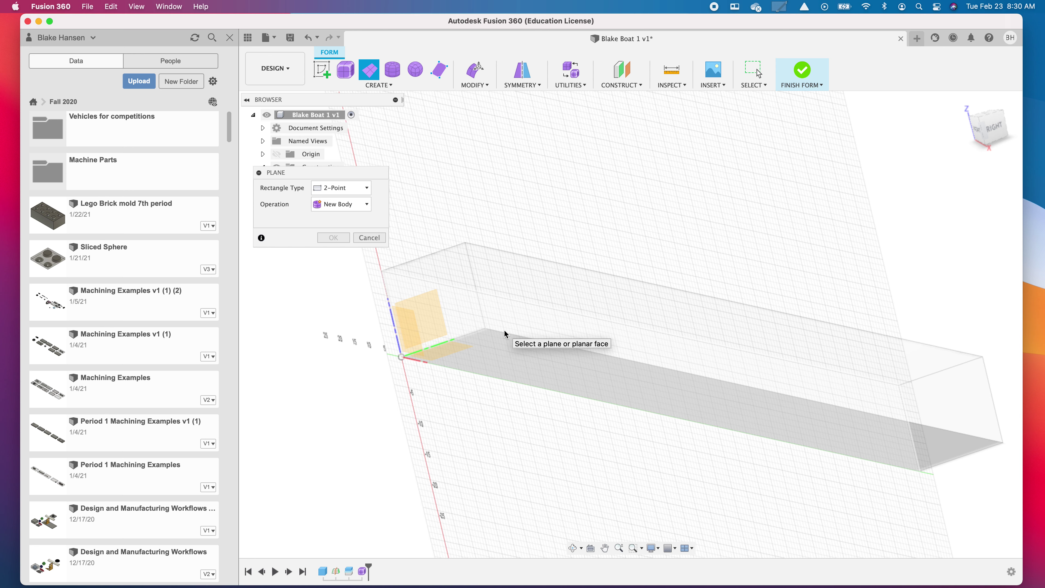
left_click(505, 332)
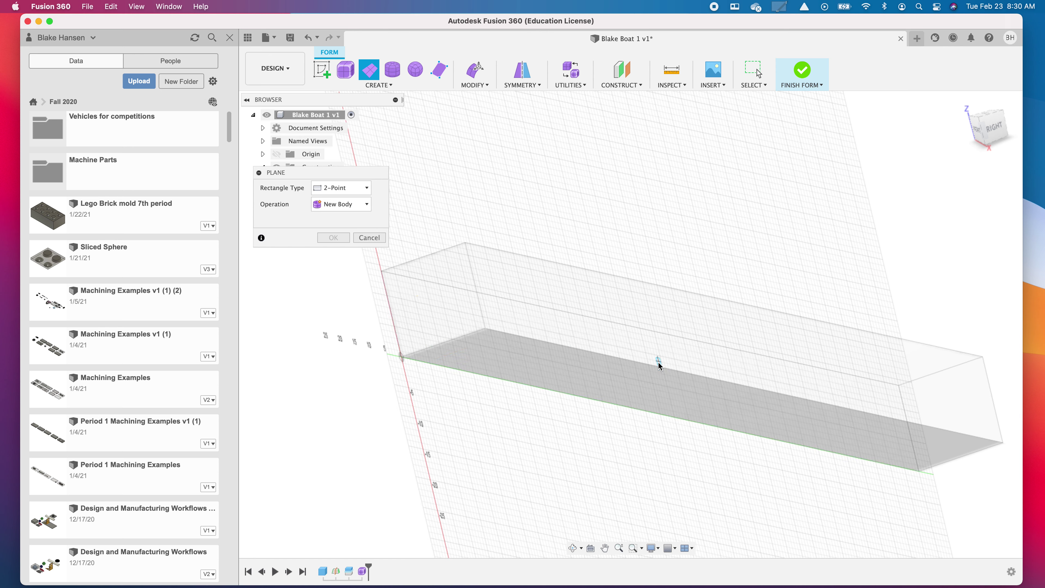
Step: In Front view, place the two corners for a 22.65 by 190.89 in plane preview
scroll(642, 371, "down", 5)
middle_click_drag(645, 372, 625, 405, "shift")
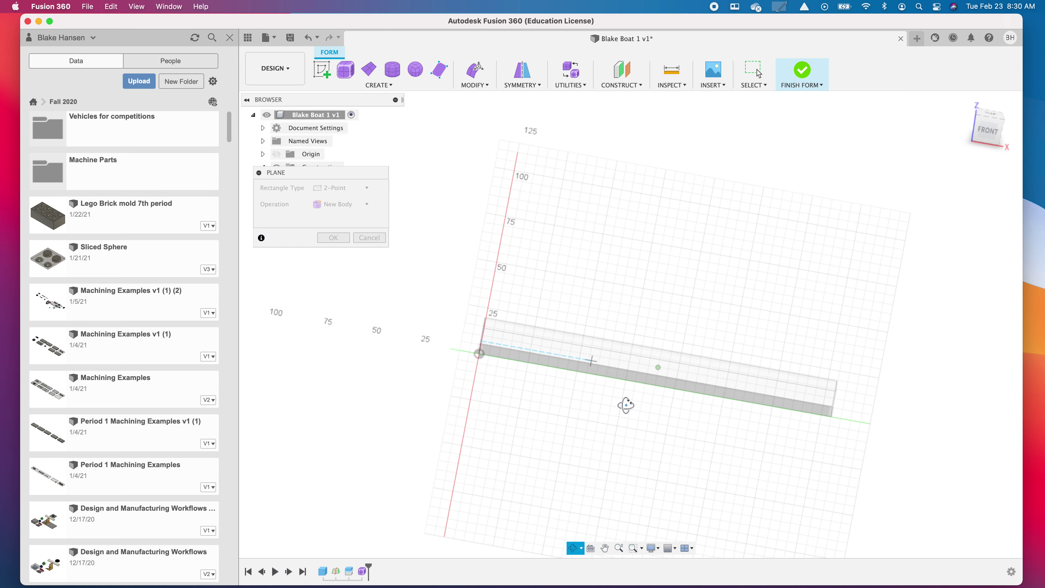
left_click(230, 37)
middle_click_drag(492, 294, 427, 285)
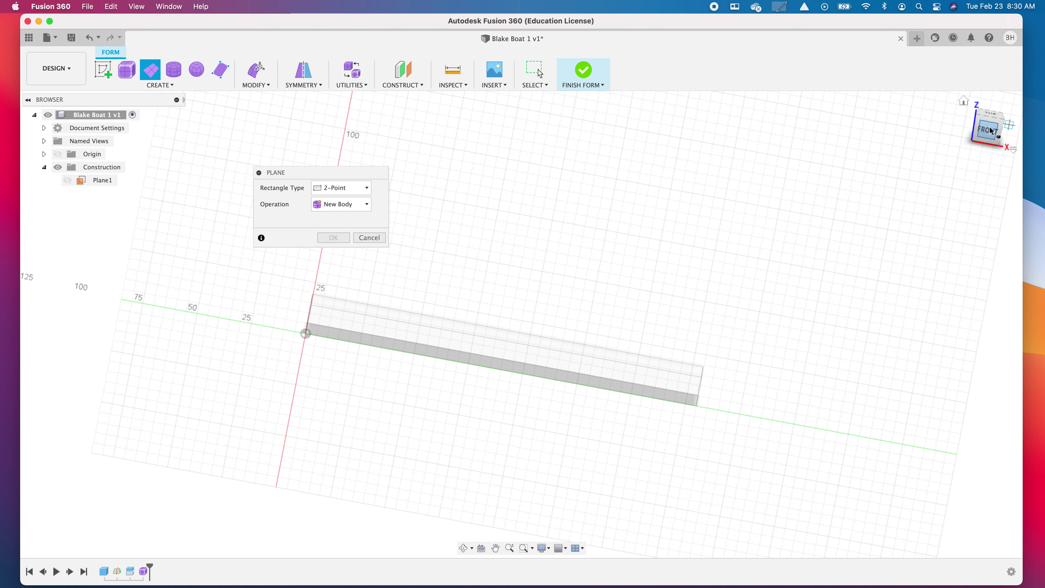
left_click_drag(992, 132, 862, 213)
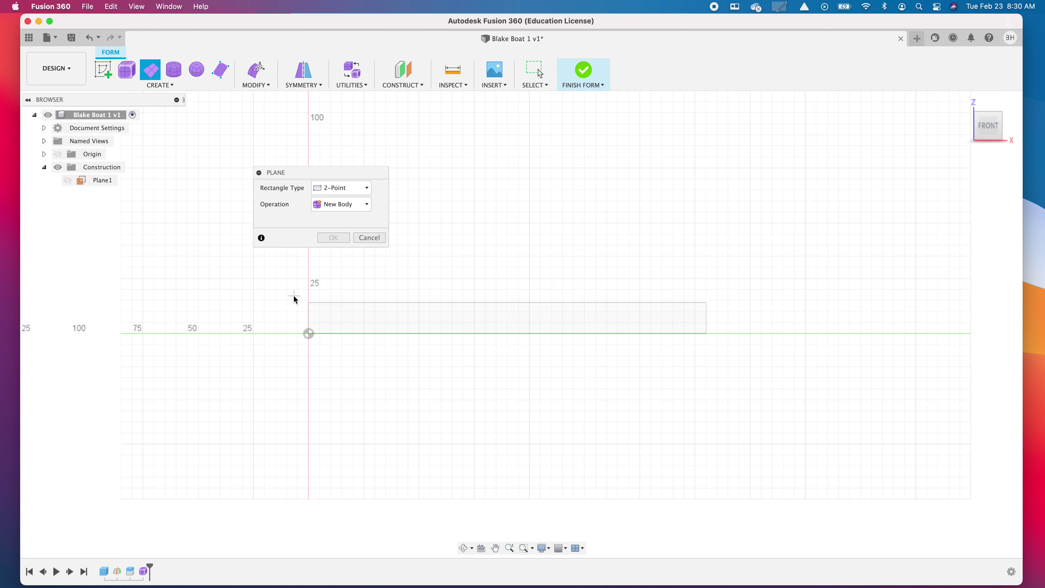
left_click(295, 295)
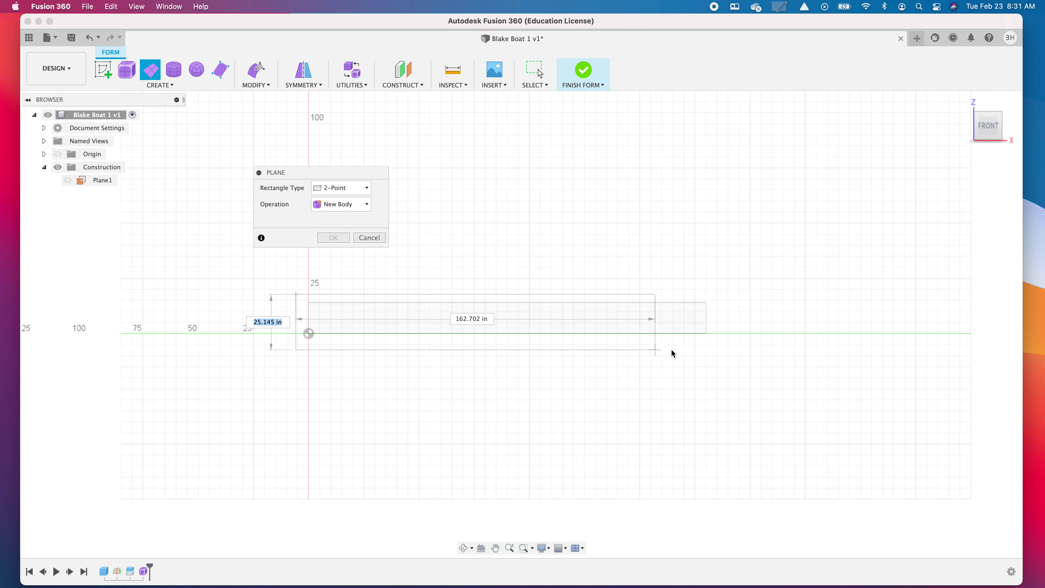
left_click(717, 345)
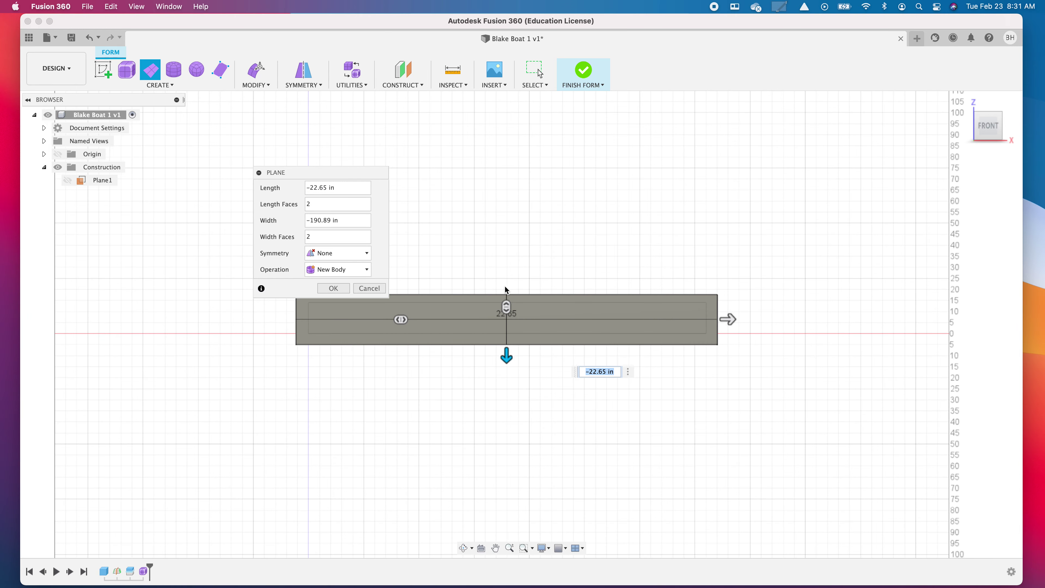
Step: Confirm the 22.65 by 190.89 in T-spline plane with 12 by 4 faces, then enter Edit Form
scroll(576, 367, "up", 5)
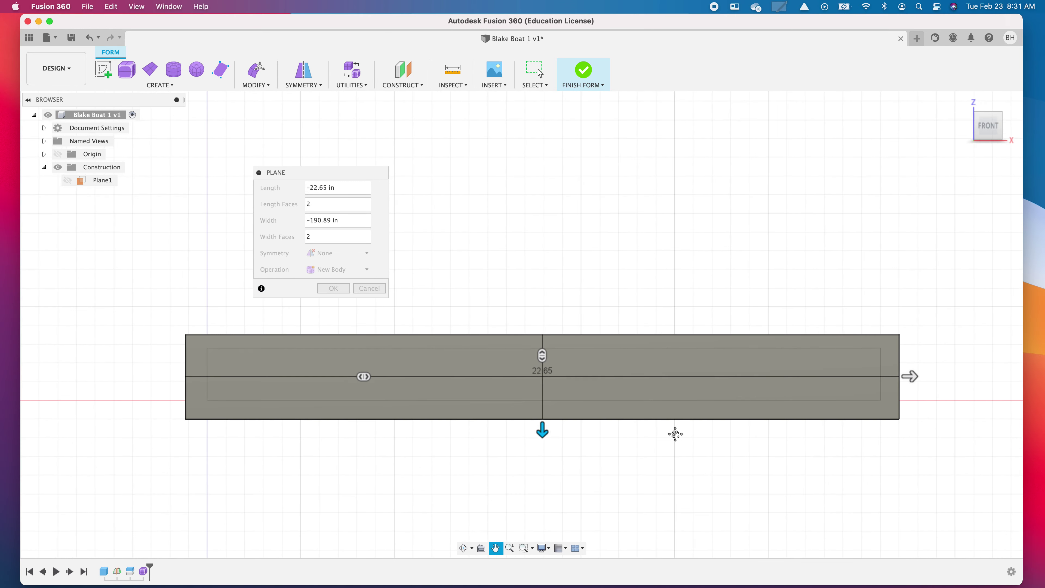
middle_click_drag(675, 432, 702, 426)
scroll(501, 416, "up", 2)
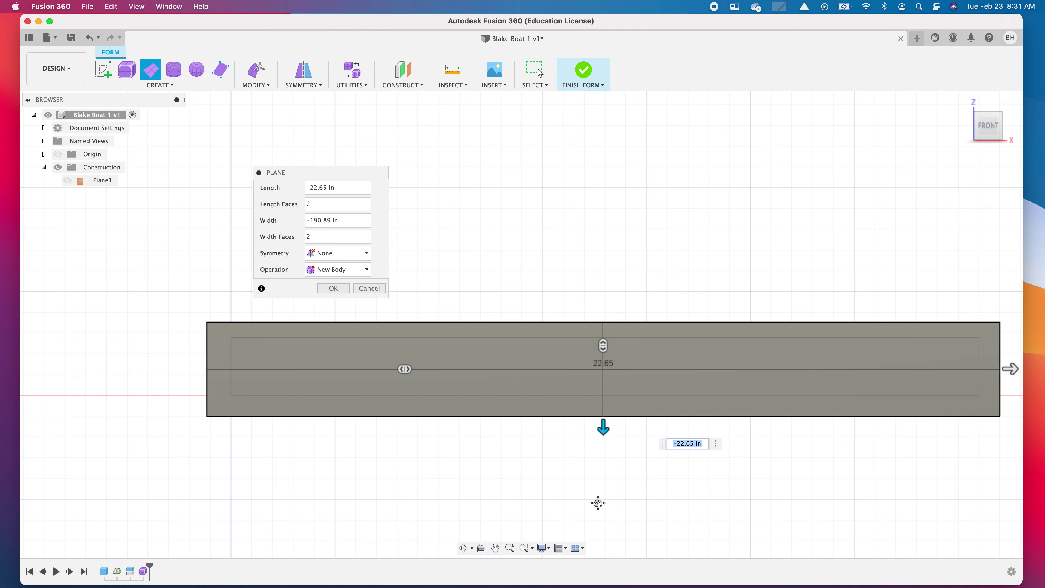
middle_click_drag(602, 500, 544, 496)
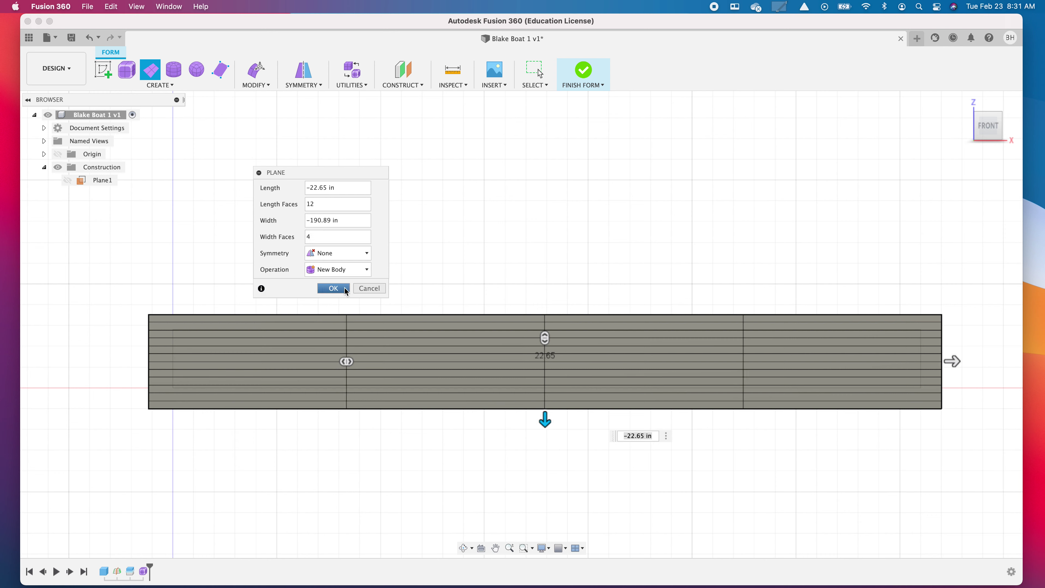
left_click(334, 288)
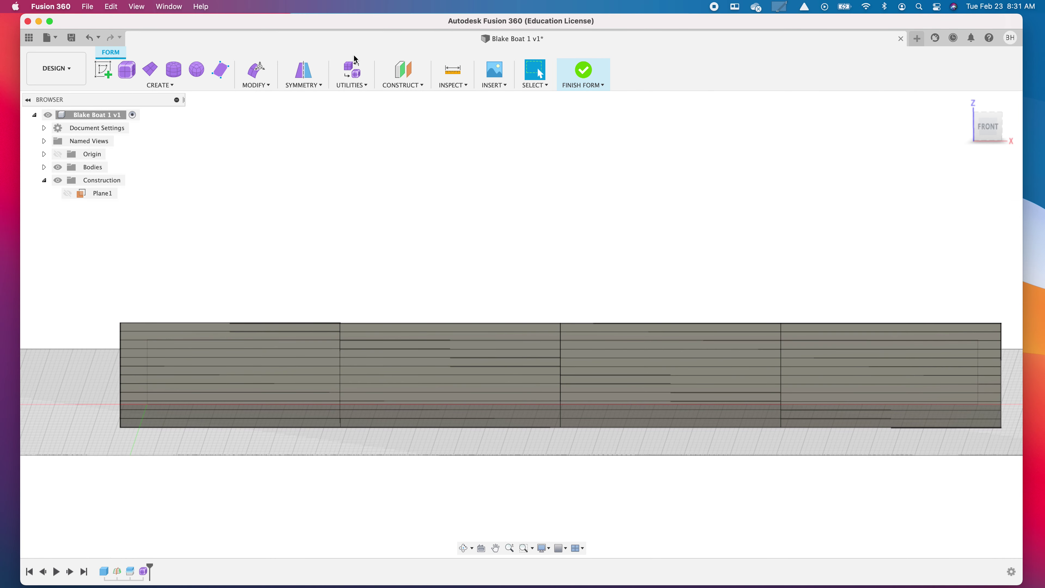
left_click(258, 71)
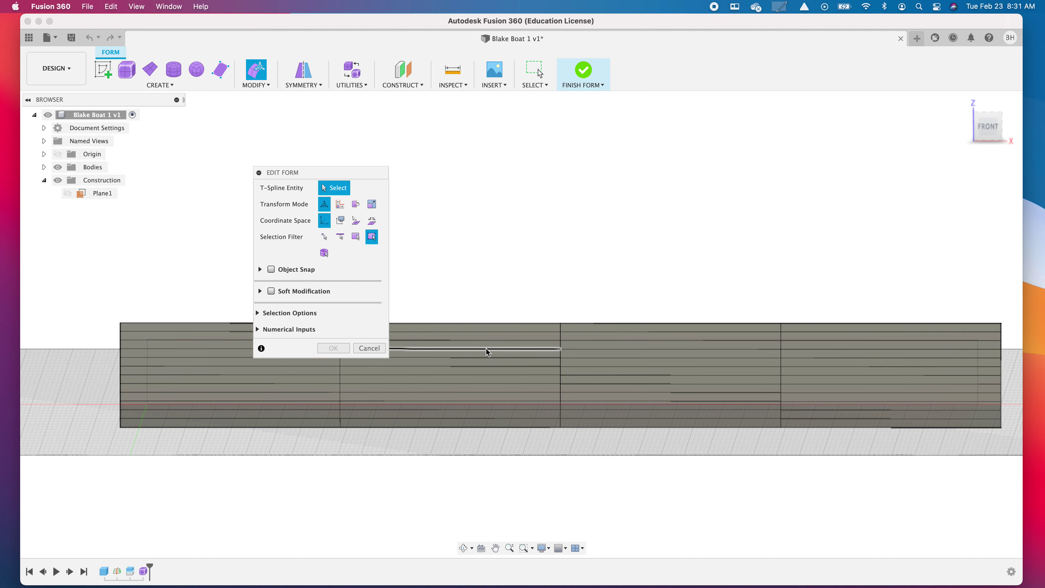
Step: Test-pull a mid vertex of the plane, then cancel so the surface stays flat
left_click(560, 341)
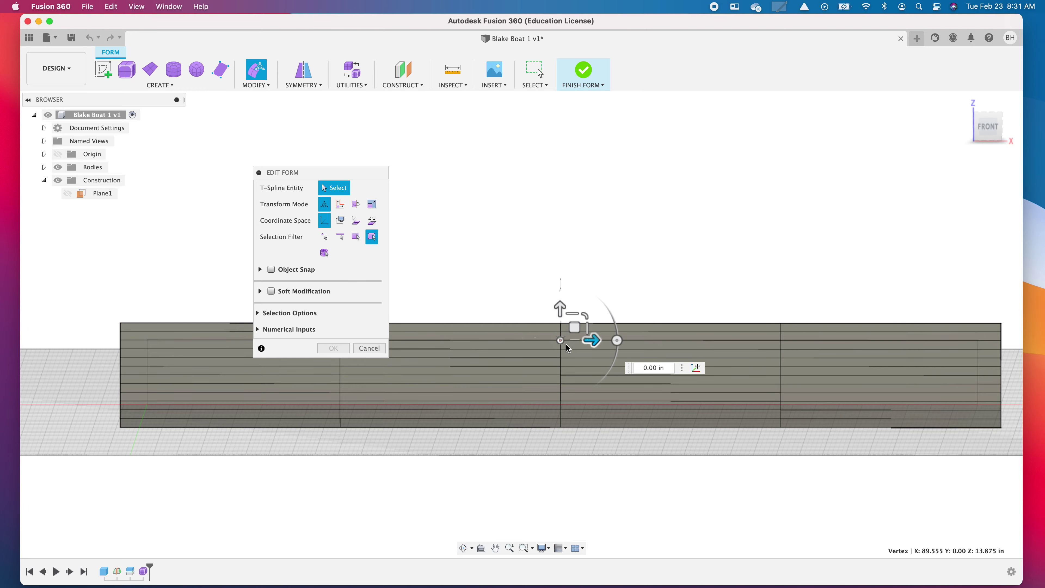
middle_click_drag(625, 339, 549, 343, "shift")
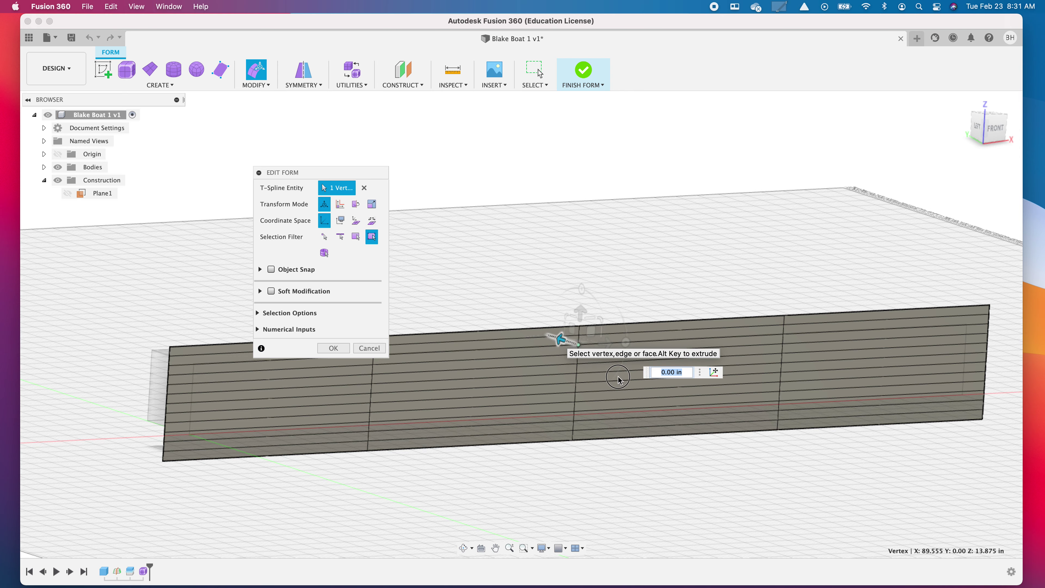
left_click_drag(558, 344, 648, 385)
middle_click_drag(648, 385, 594, 378, "shift")
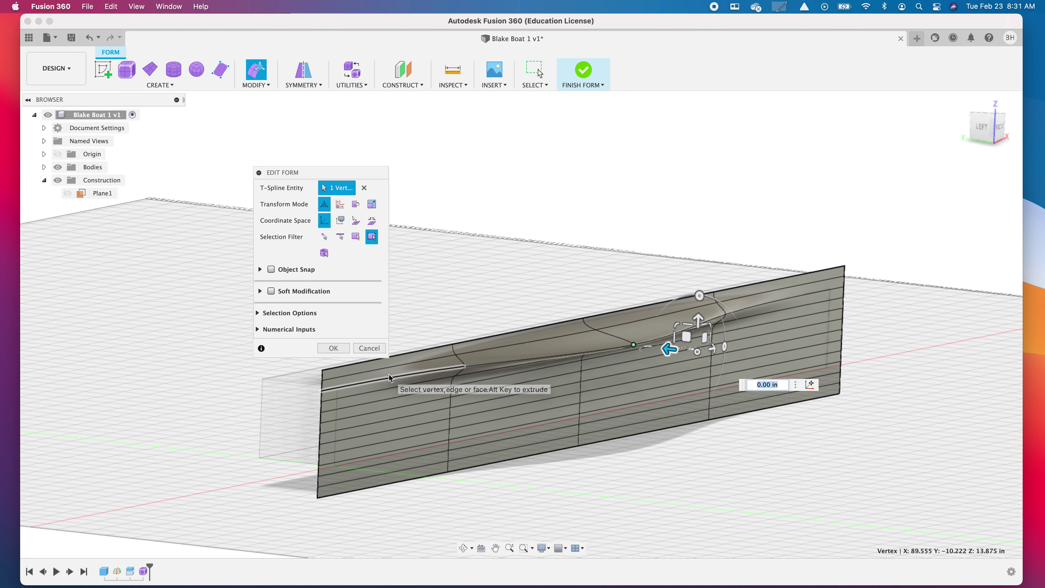
left_click(369, 348)
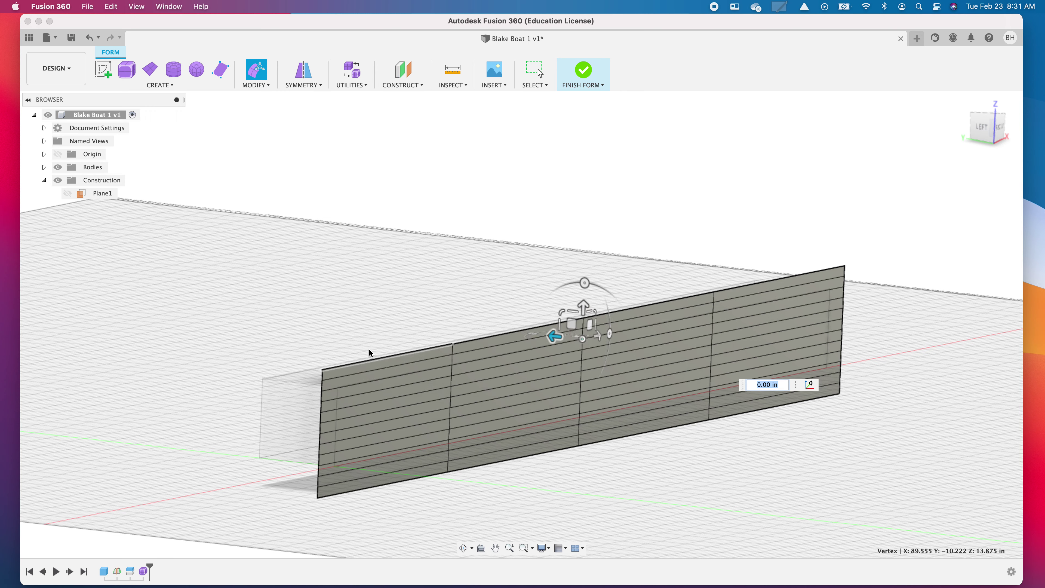
Step: Undo the first plane and start a new T-spline plane on the block's vertical plane
mouse_move(198, 584)
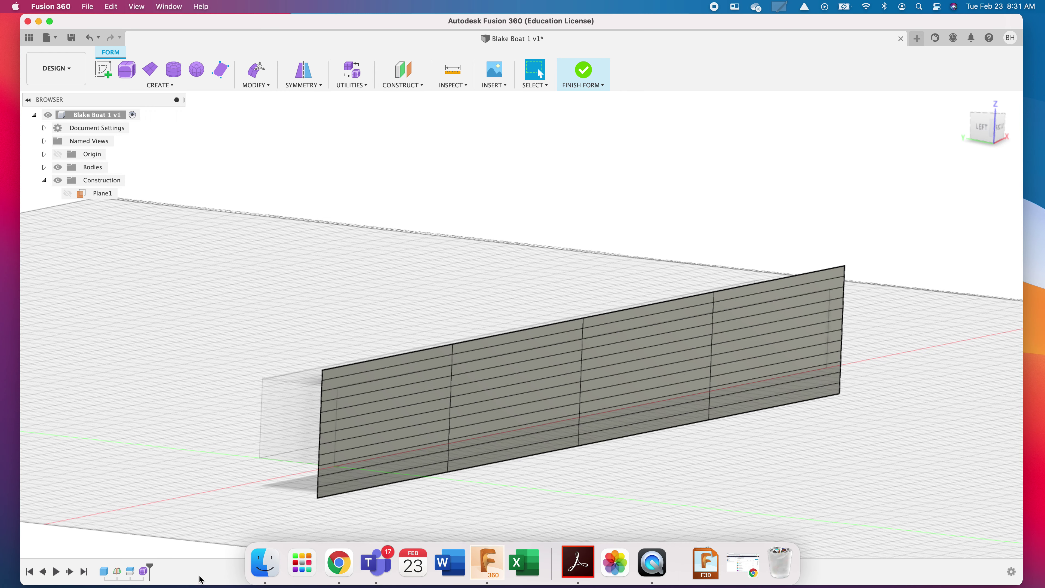
key("super+z")
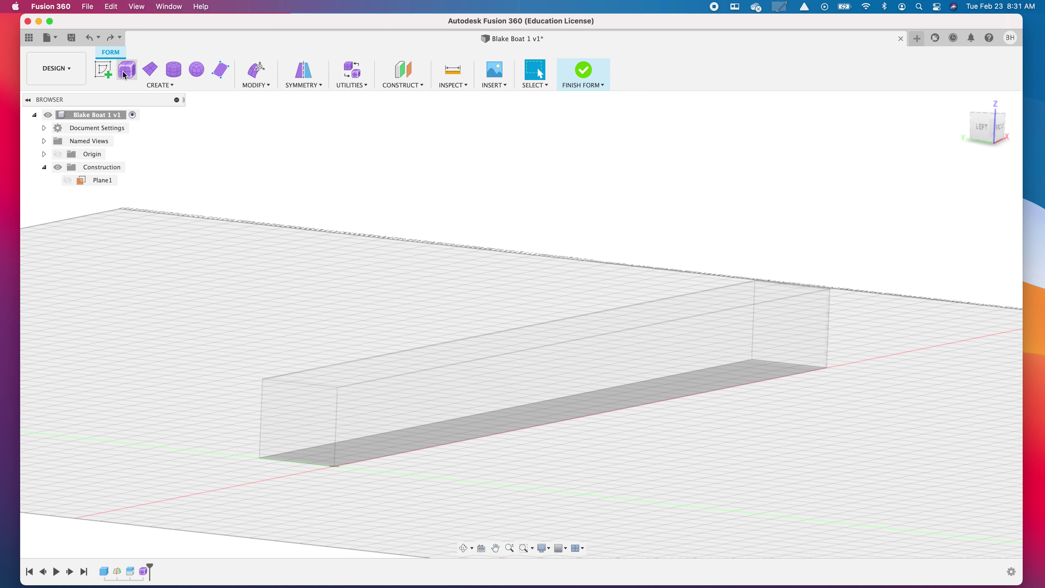
left_click(150, 70)
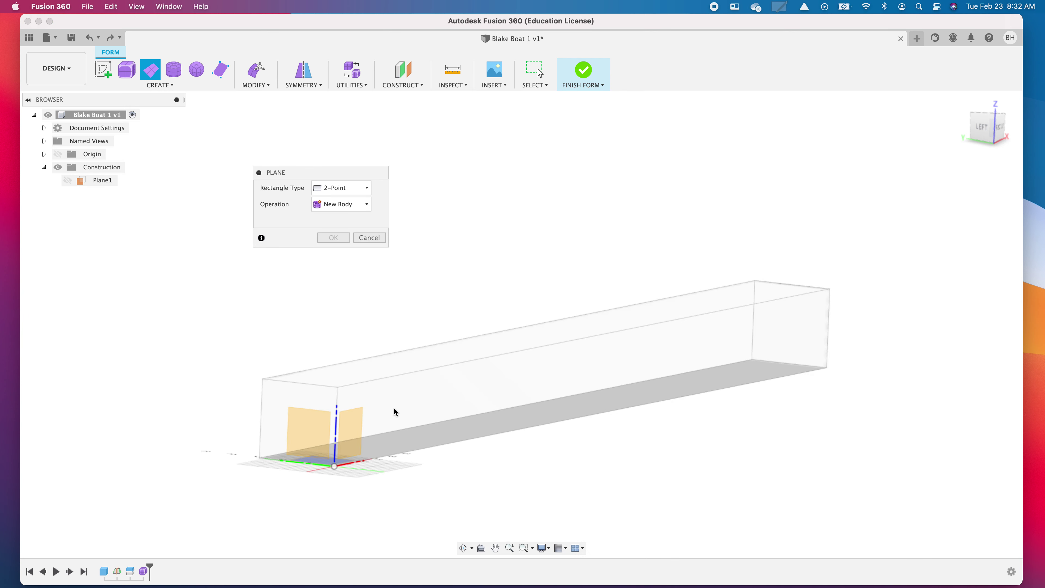
left_click(394, 408)
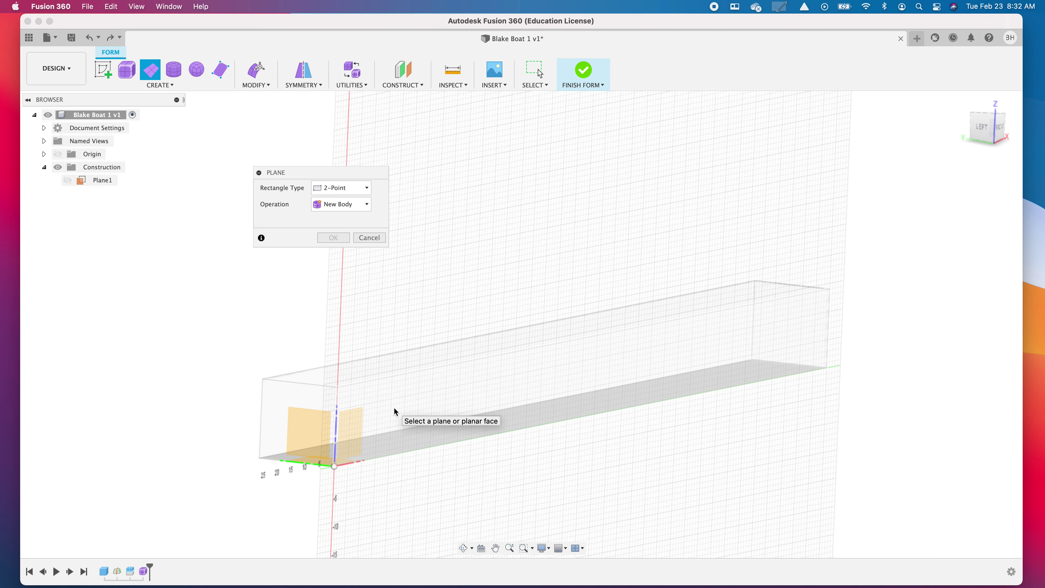
Step: In Front view, draw a 19 by 186 in plane with 1 by 2 faces
left_click(1007, 125)
middle_click_drag(478, 331, 618, 340)
scroll(378, 371, "down", 2)
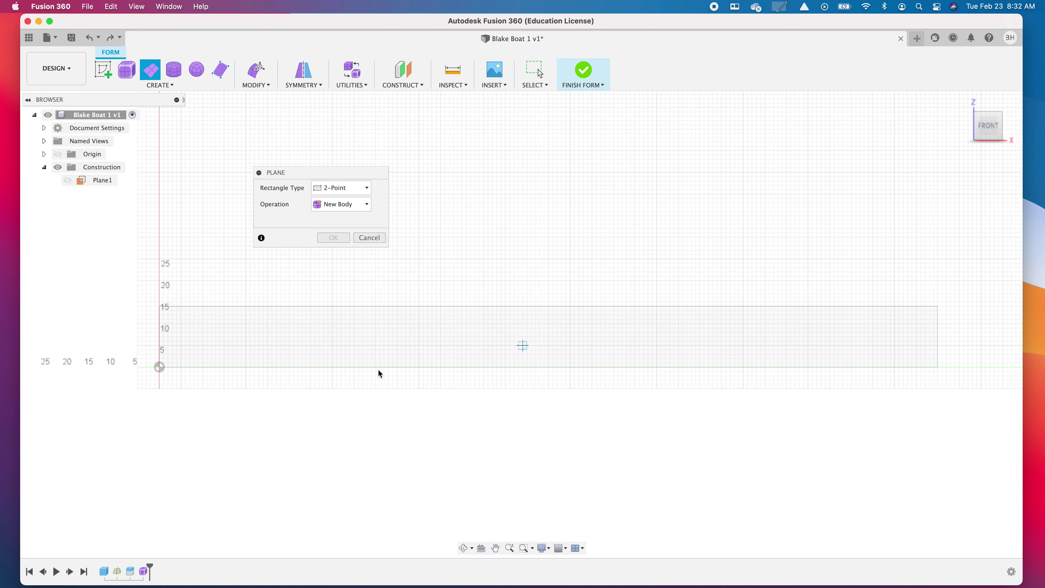
left_click(146, 297)
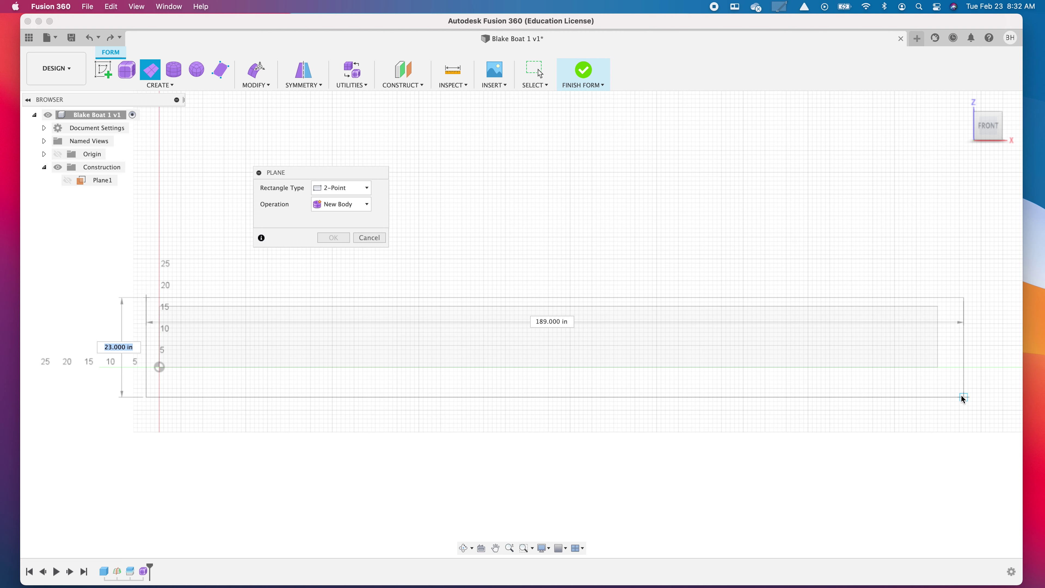
left_click(950, 388)
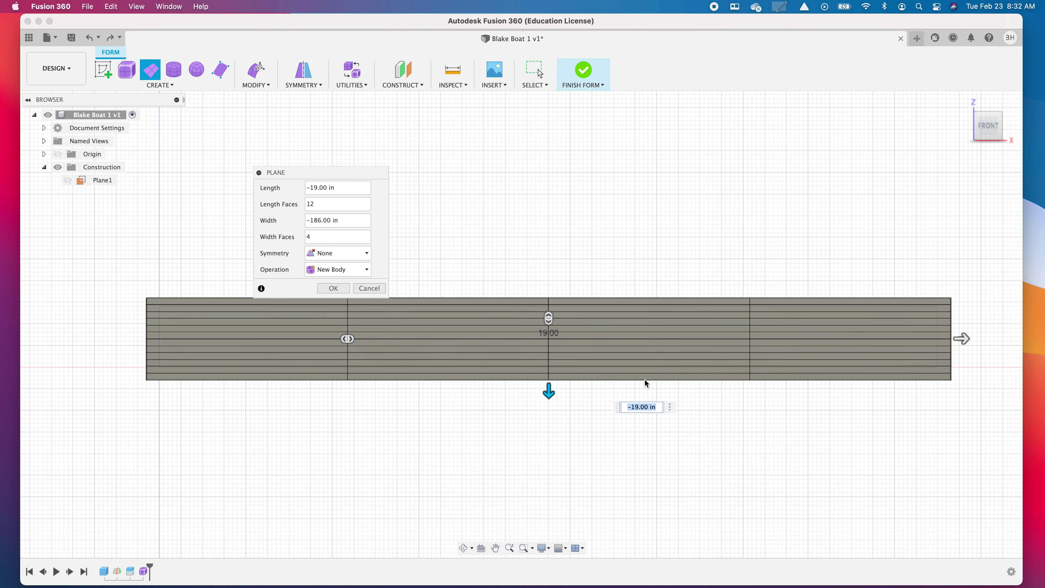
left_click(333, 201)
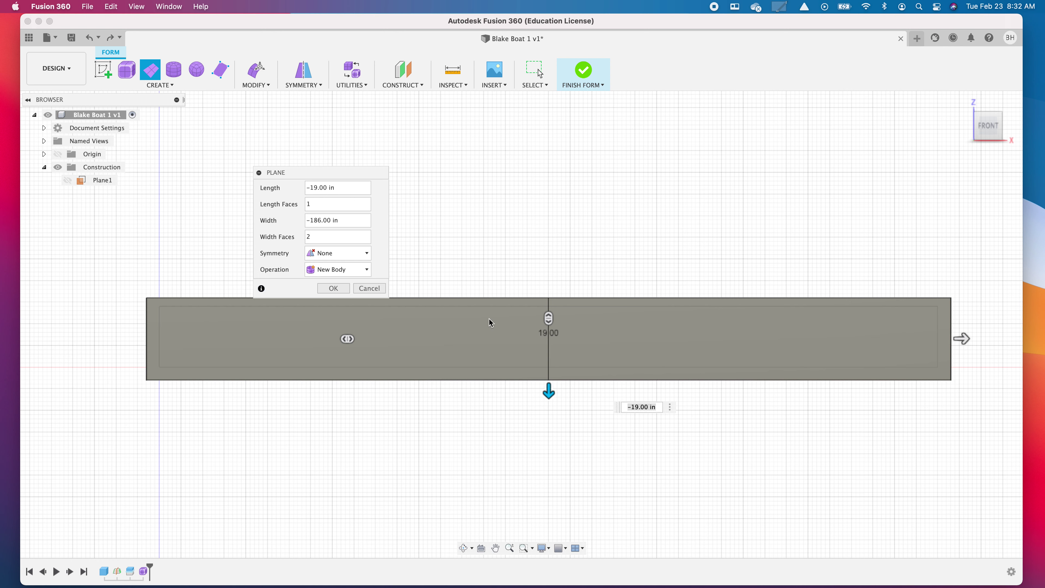
left_click(333, 288)
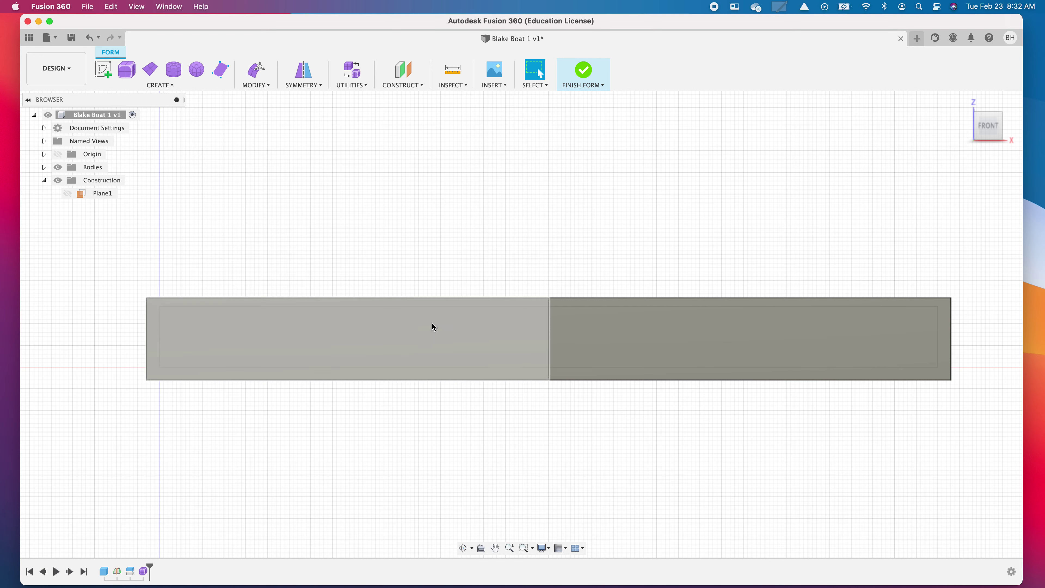
Step: From the left side view, select the edge-on surface body for Move/Copy
left_click_drag(501, 348, 582, 367)
key("Escape")
left_click(990, 135)
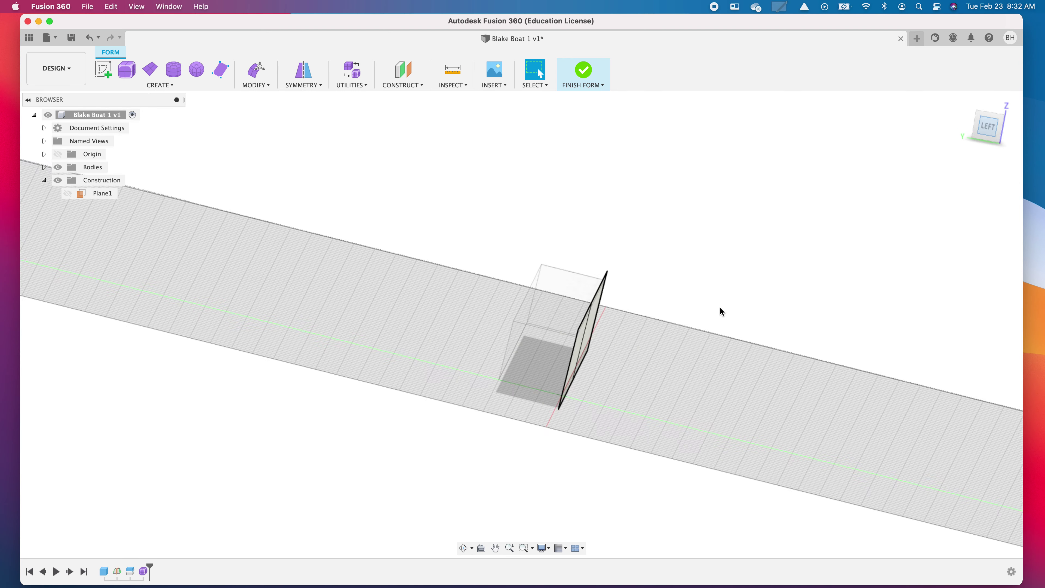
key("F4")
left_click_drag(634, 327, 704, 339)
key("Escape")
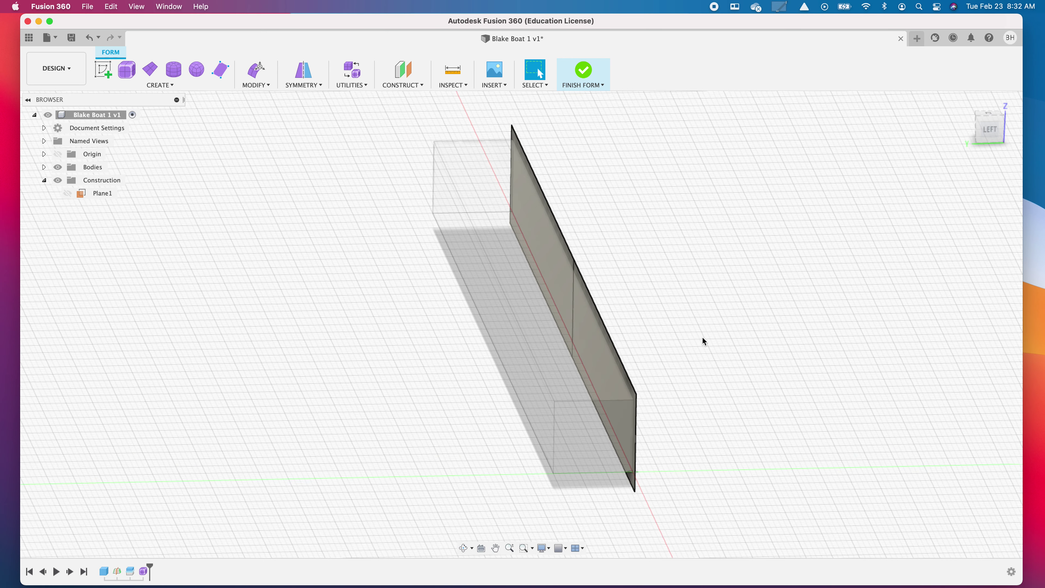
left_click(996, 132)
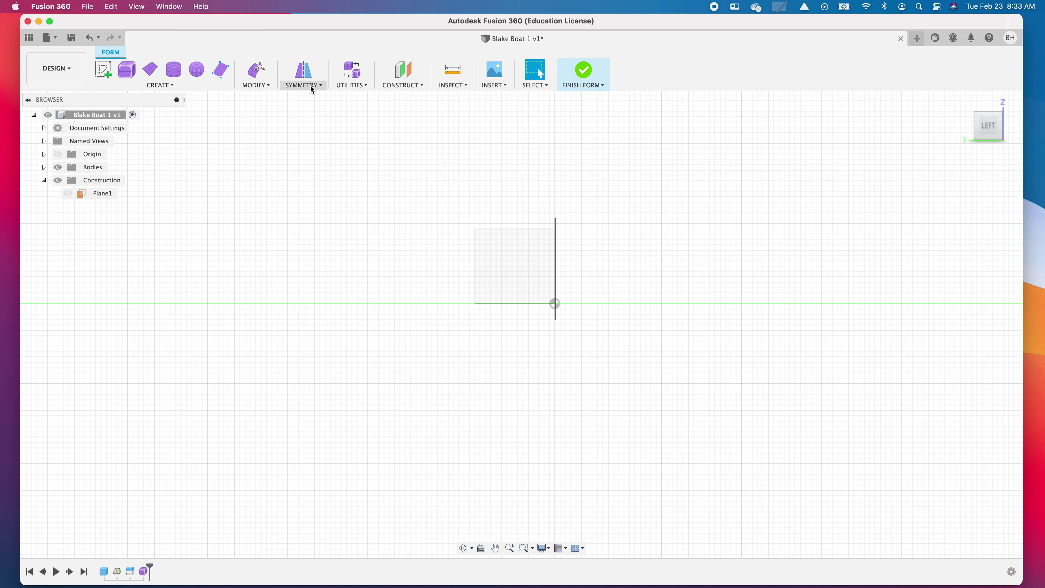
left_click(251, 85)
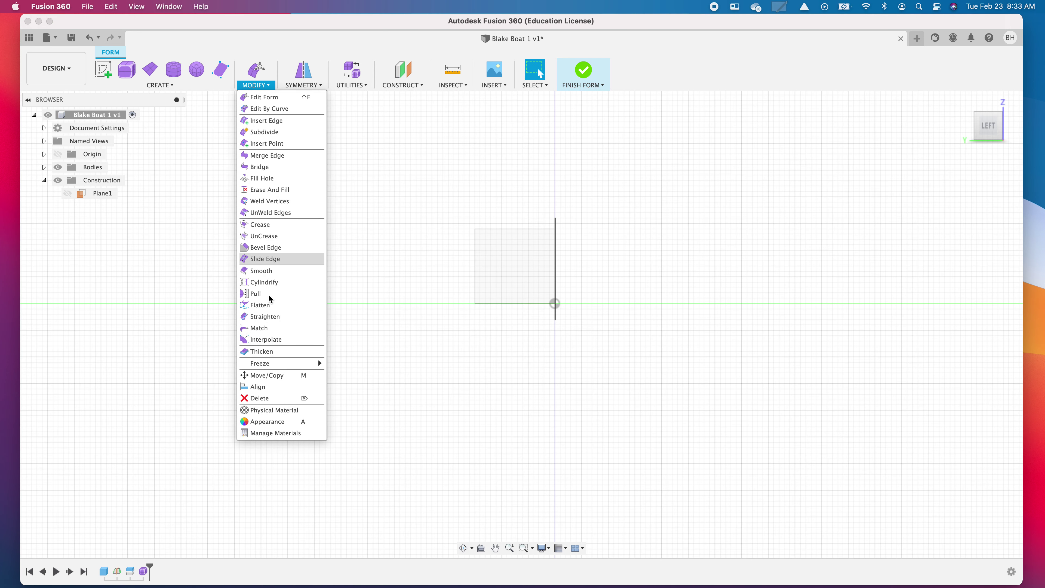
left_click(283, 377)
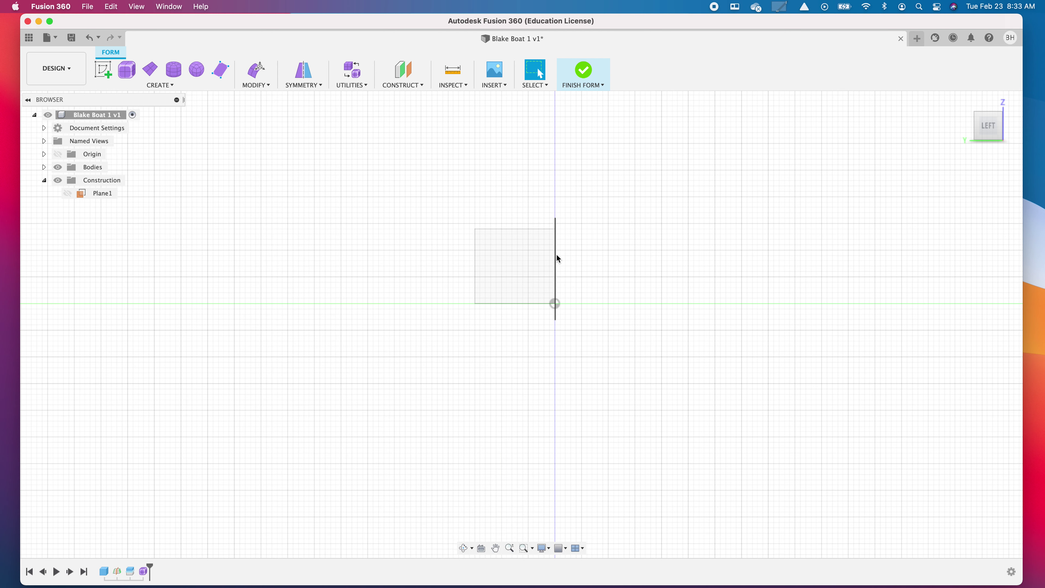
left_click(556, 224)
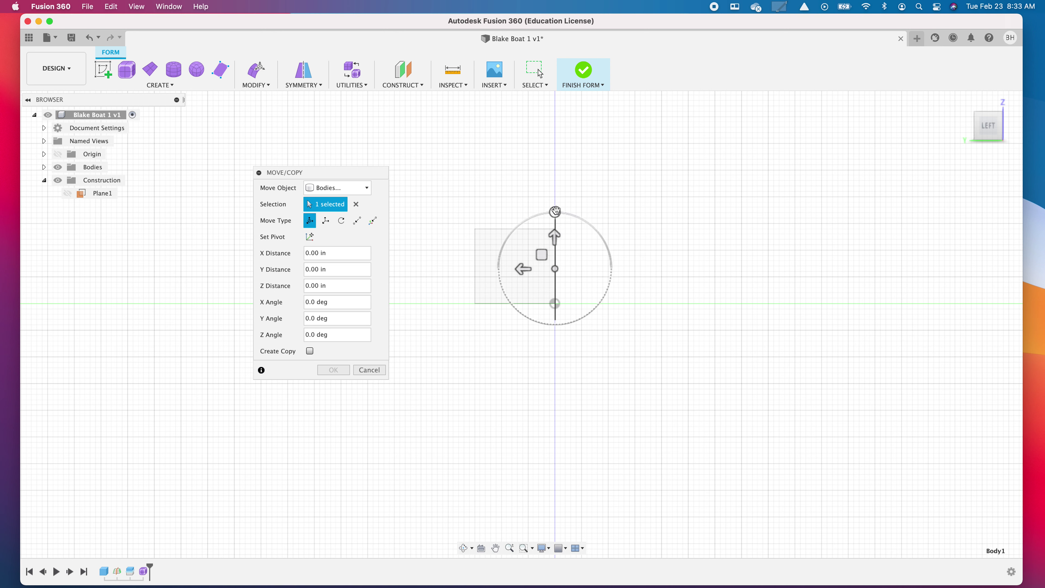
Step: Tilt the surface about 5° and shift it 1.275 in along Y and 0.189 in along Z
left_click_drag(555, 211, 566, 217)
left_click_drag(549, 254, 542, 253)
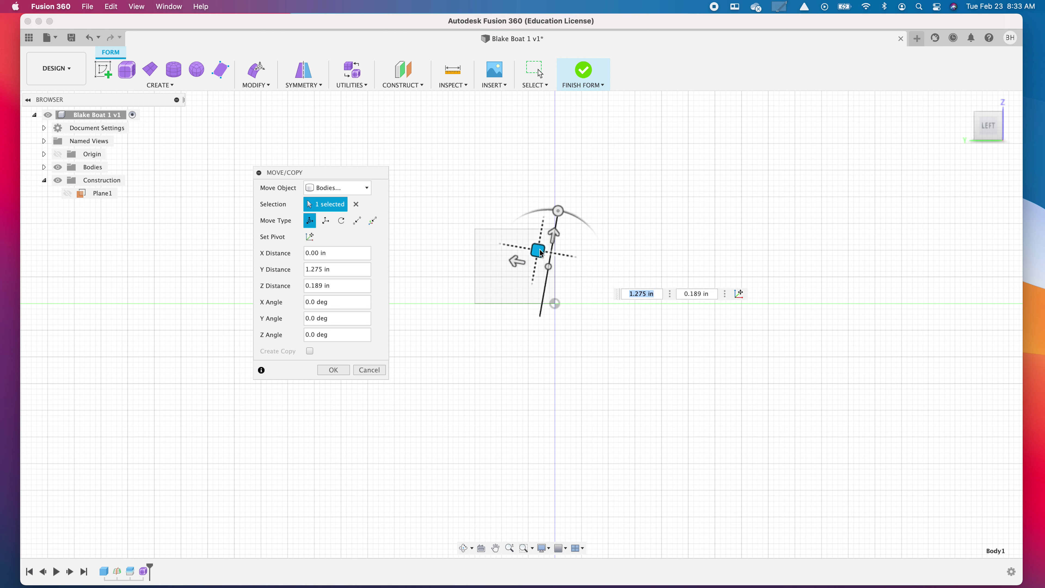
left_click(346, 372)
middle_click_drag(516, 340, 537, 355, "shift")
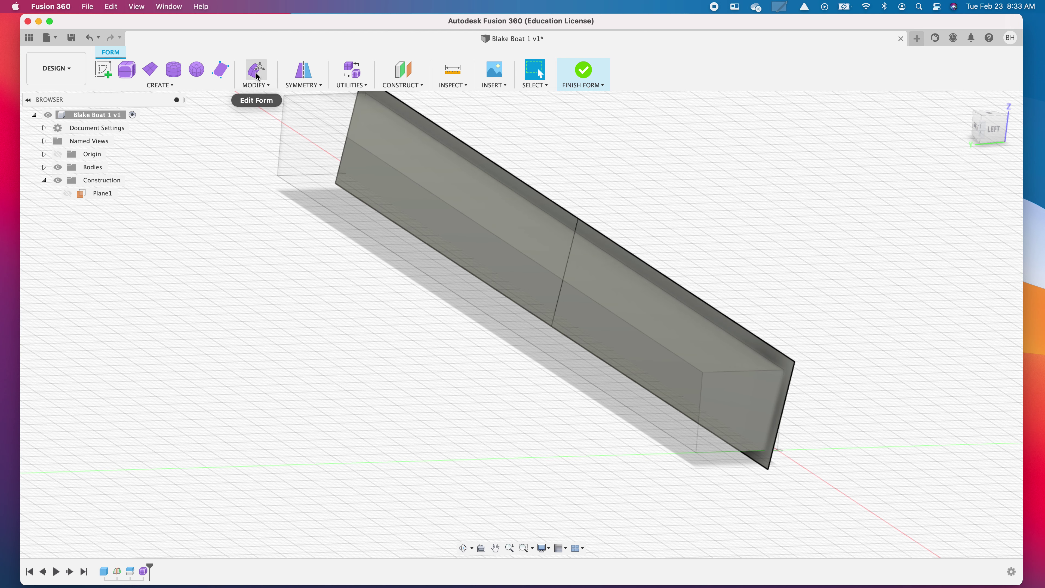
Step: In Edit Form, pull the surface's end edge about 11 in inward to taper it
left_click(256, 84)
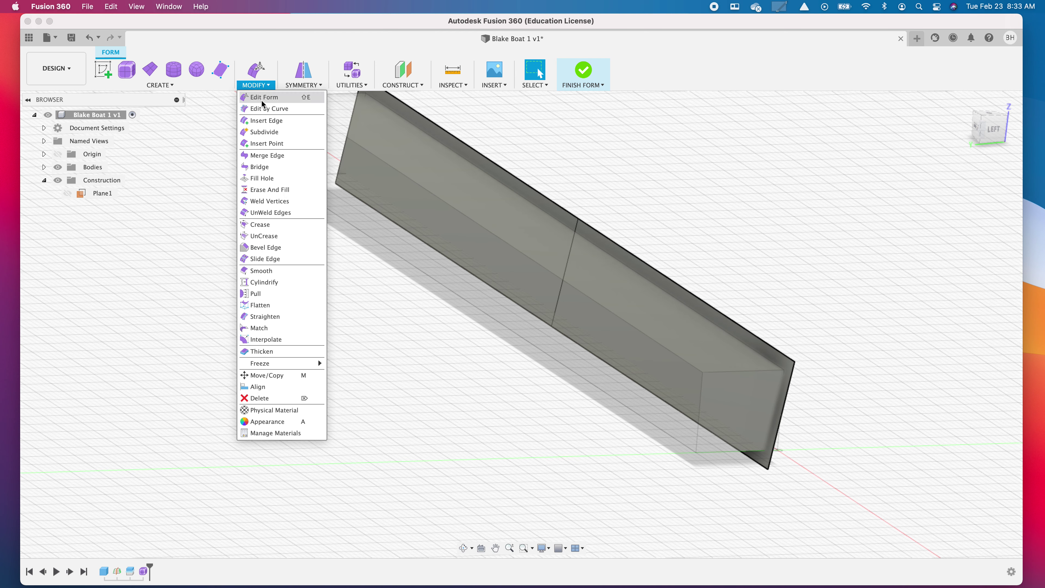
left_click(263, 98)
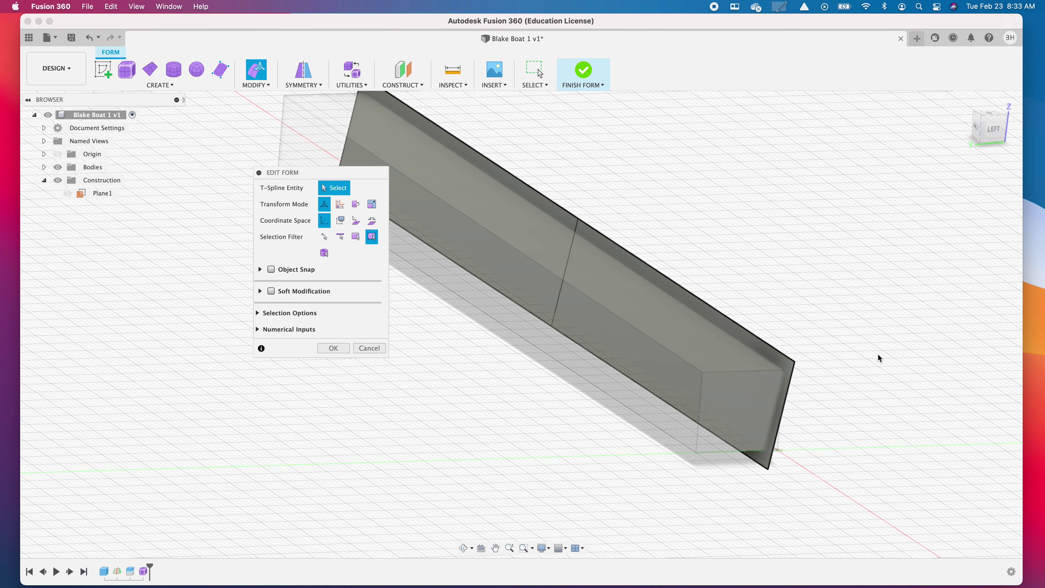
left_click(788, 391)
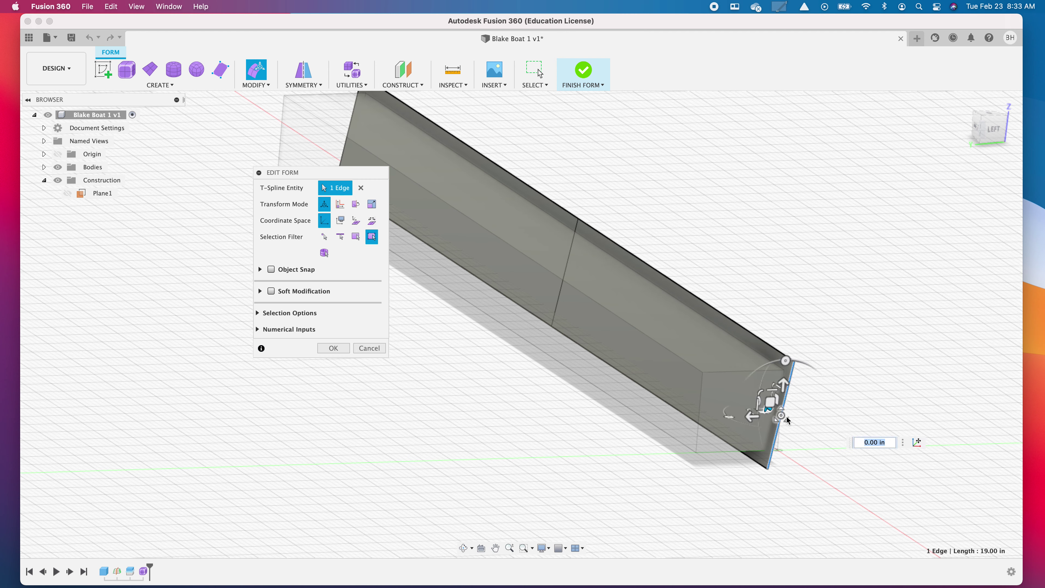
left_click_drag(752, 419, 665, 419)
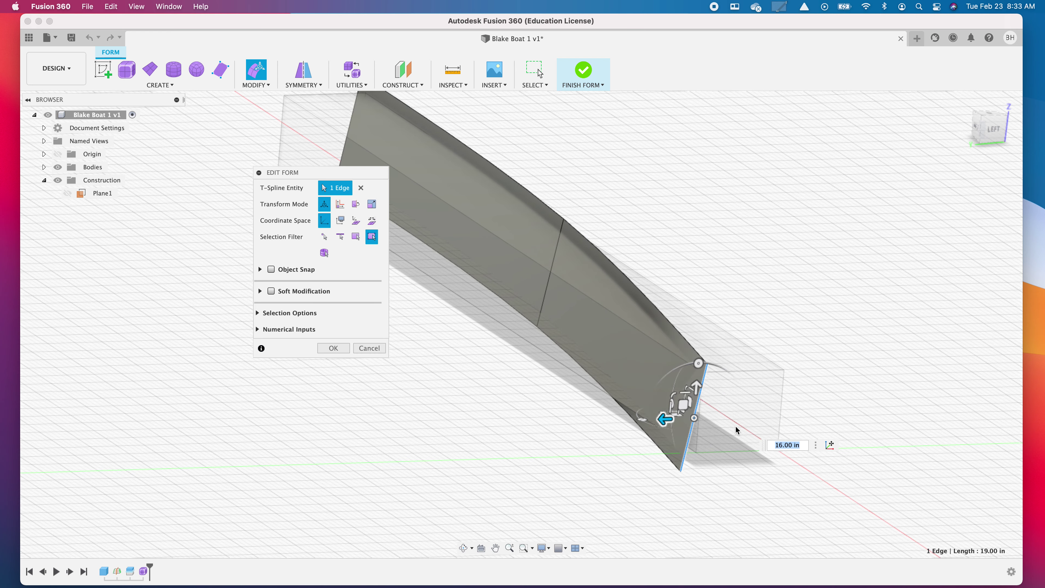
middle_click_drag(665, 416, 724, 407, "shift")
middle_click_drag(725, 480, 945, 170, "shift")
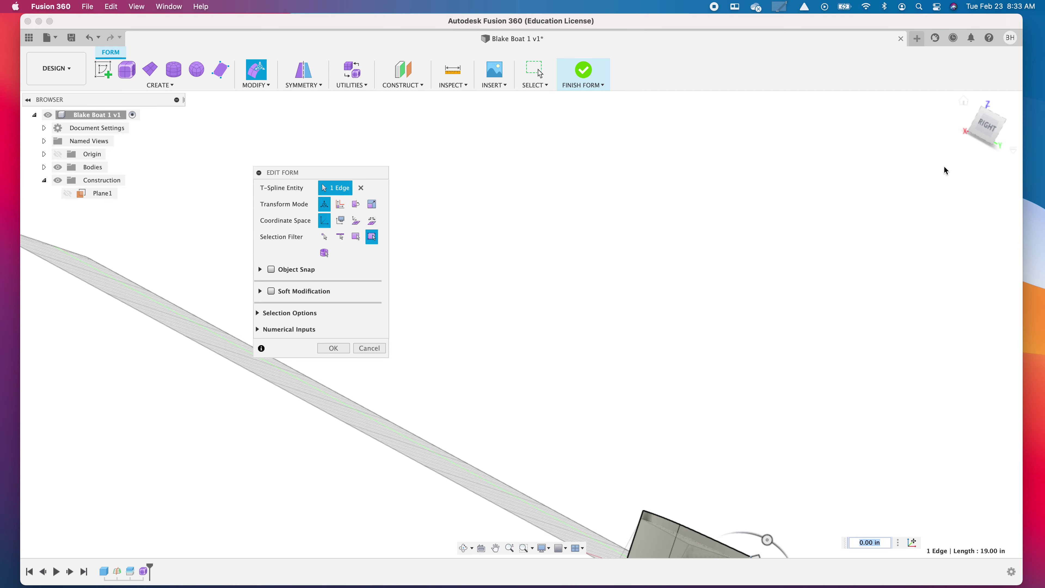
left_click(988, 138)
middle_click_drag(773, 442, 721, 408)
scroll(706, 415, "up", 5)
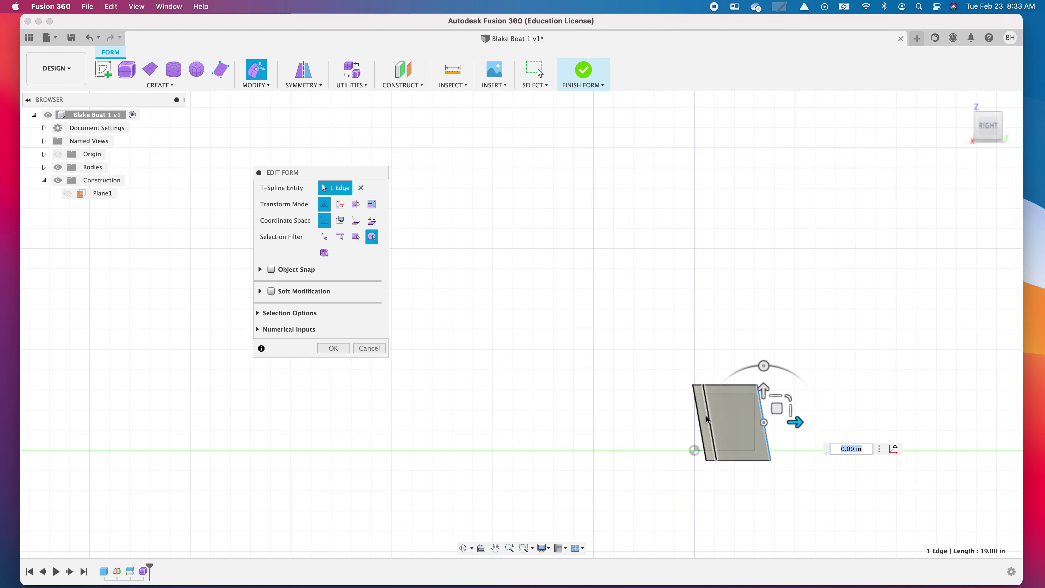
Step: Push the other vertical edge 6 in right and move the curved edge 5 in inward
left_click(699, 429)
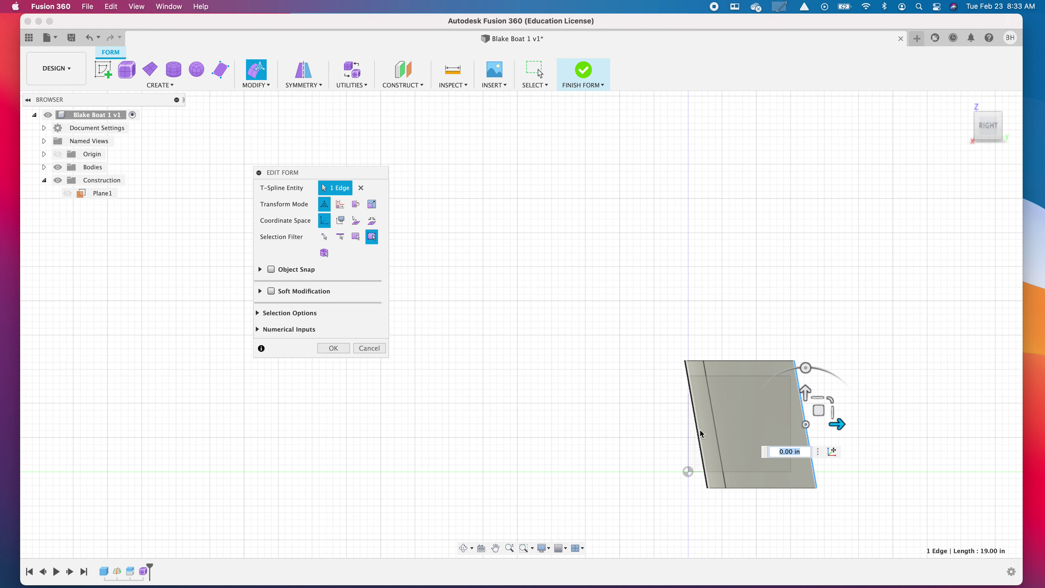
left_click_drag(731, 423, 829, 425)
mouse_move(745, 425)
middle_mouse_down("shift")
mouse_move(745, 438)
mouse_move(754, 433)
middle_mouse_up("shift")
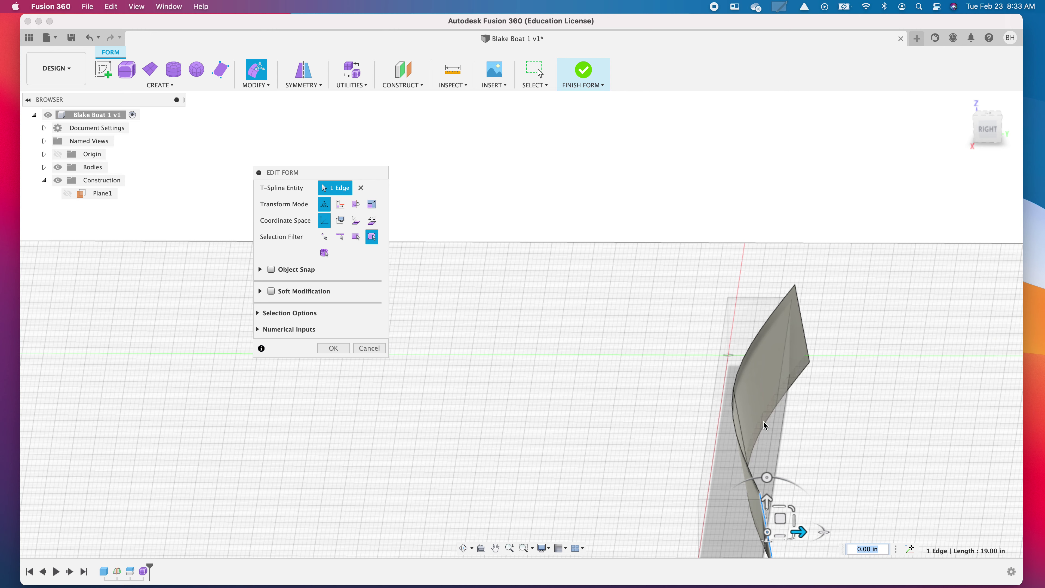
left_click(737, 412)
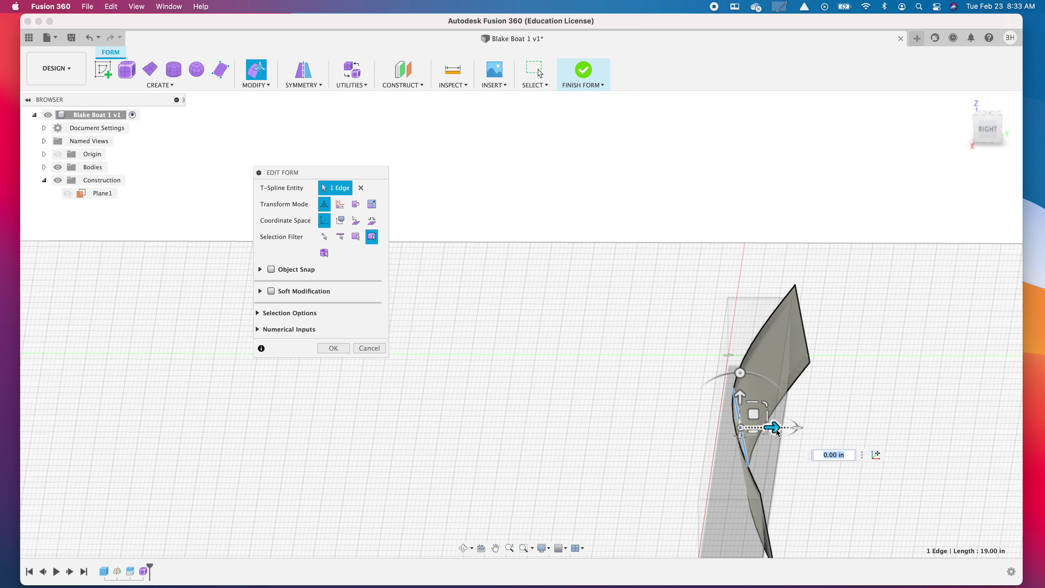
left_click_drag(776, 430, 753, 430)
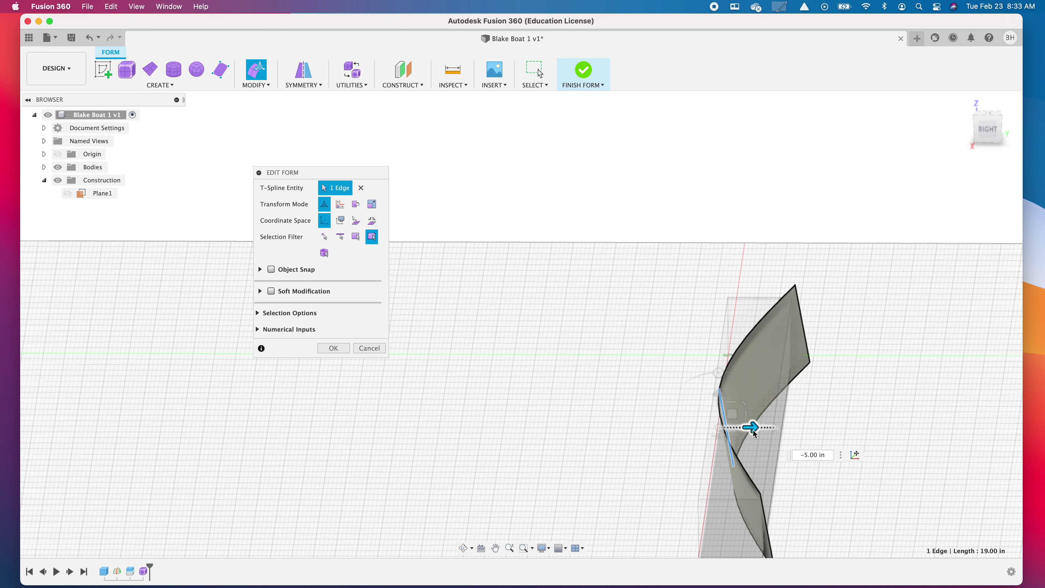
middle_click_drag(755, 433, 798, 429, "shift")
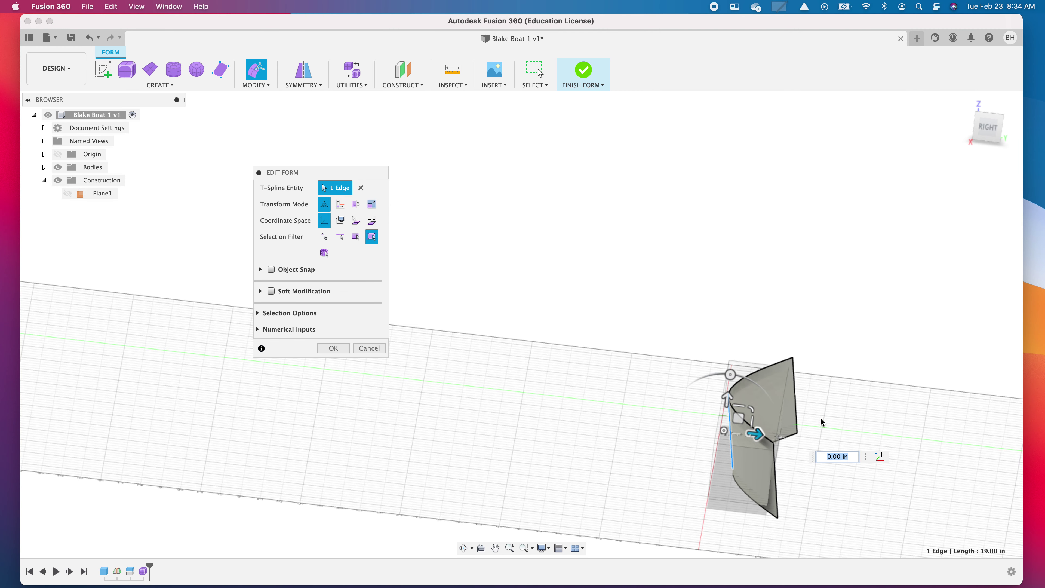
scroll(822, 424, "up", 2)
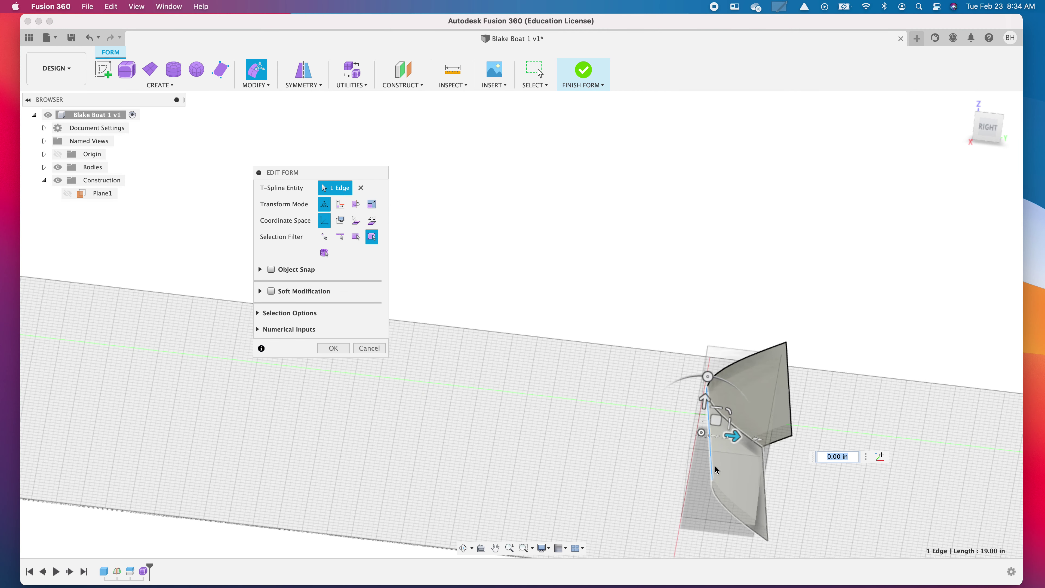
middle_click_drag(732, 433, 691, 424, "shift")
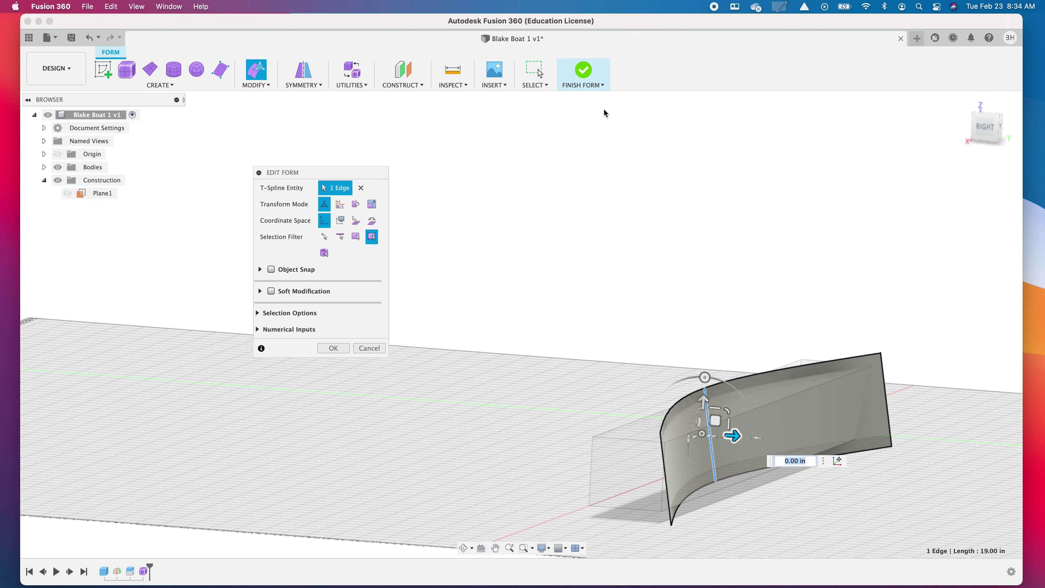
Step: Finish the form and return to the Solid workspace
key("Return")
left_click(600, 66)
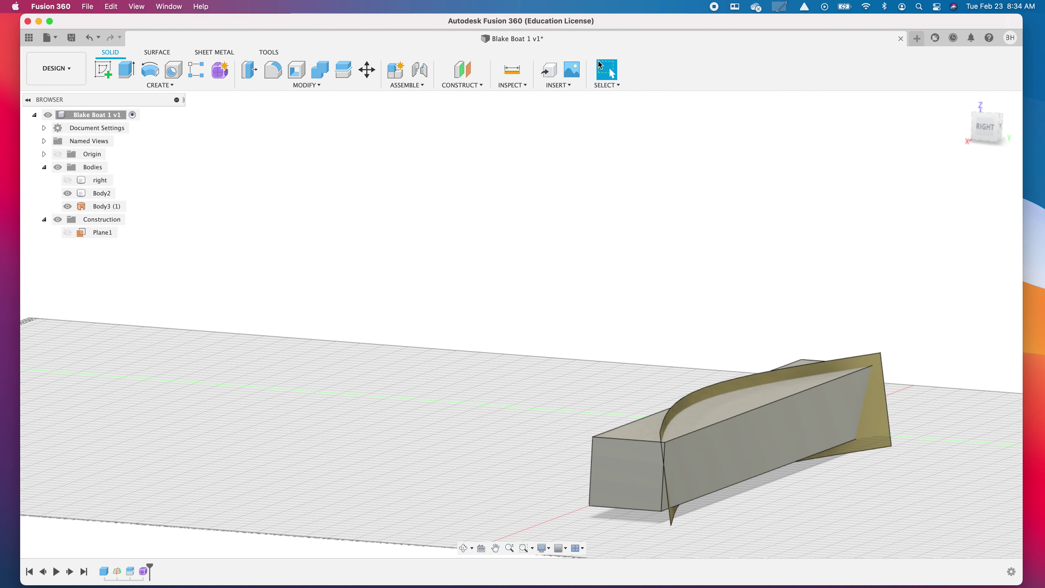
left_click(691, 425)
scroll(670, 445, "up", 3)
scroll(655, 460, "down", 1)
scroll(634, 461, "down", 4)
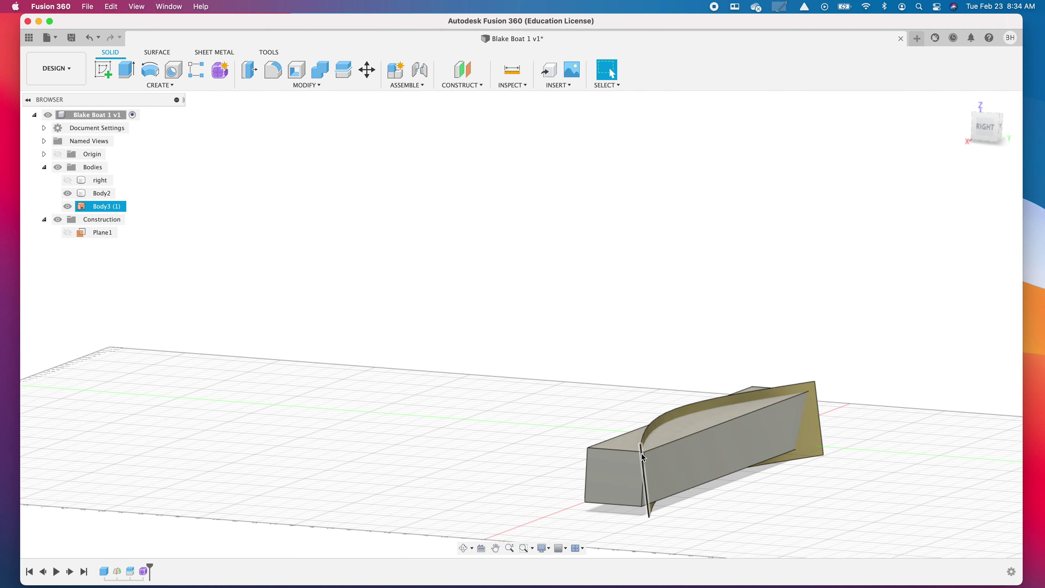
middle_click_drag(737, 471, 738, 466, "shift")
Step: Check the block Body2 and the curved surface Body3 (1) by selecting each
left_click(611, 73)
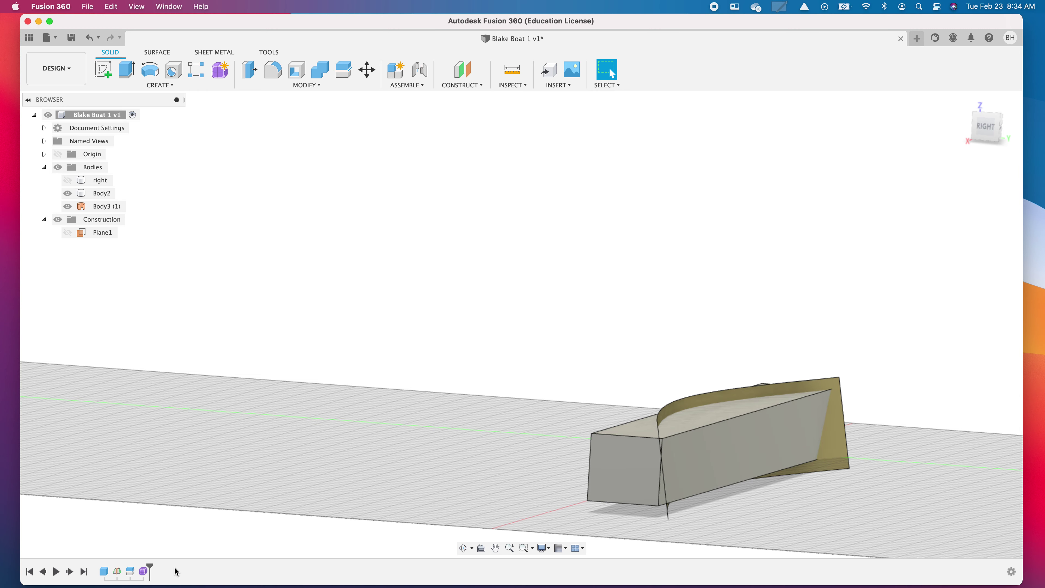
middle_click_drag(552, 385, 612, 387, "shift")
left_click(611, 387)
left_click(599, 379)
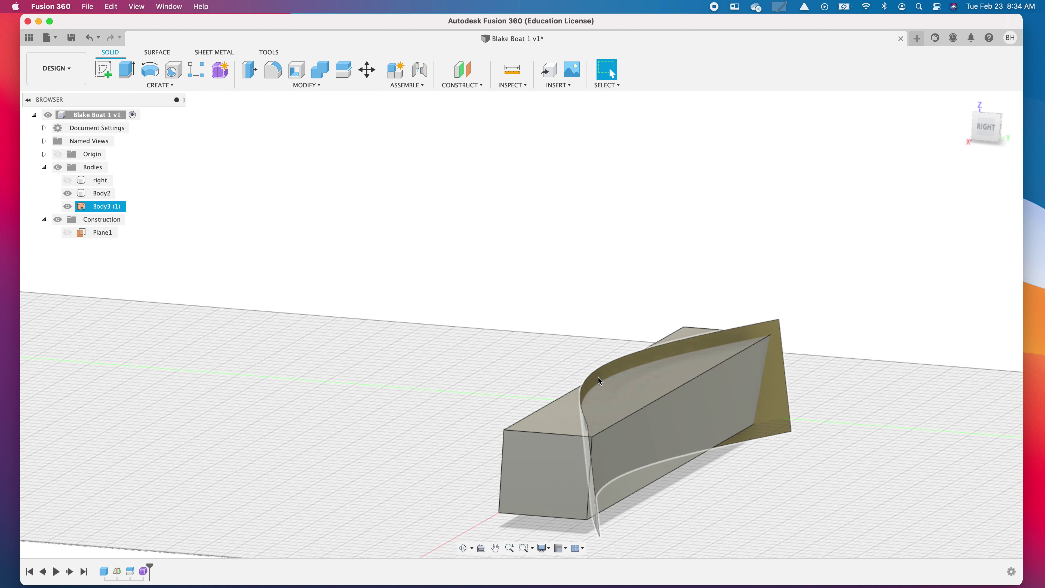
left_click(549, 407)
left_click(365, 247)
scroll(365, 247, "down", 3)
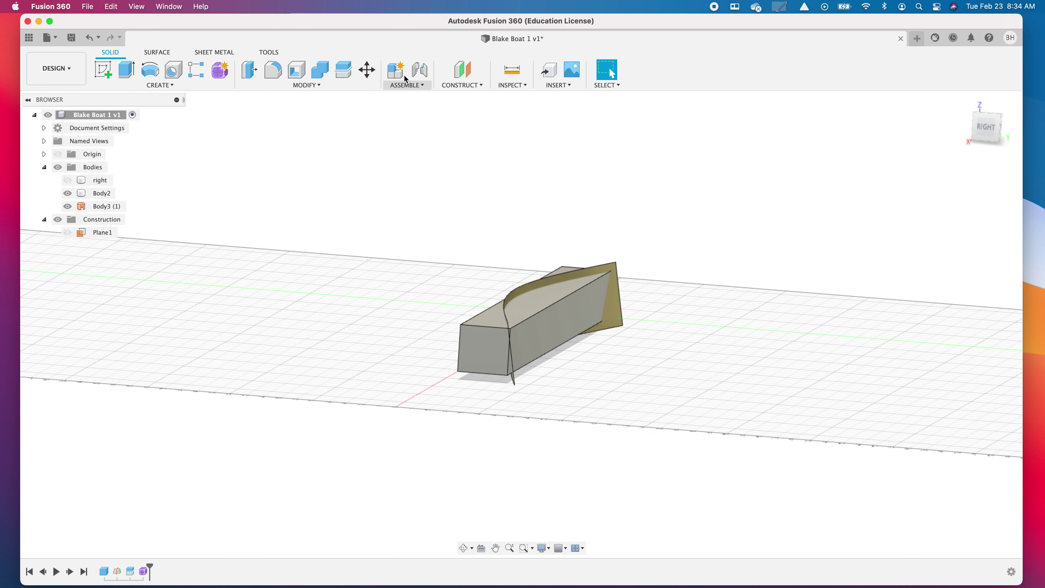
left_click(335, 86)
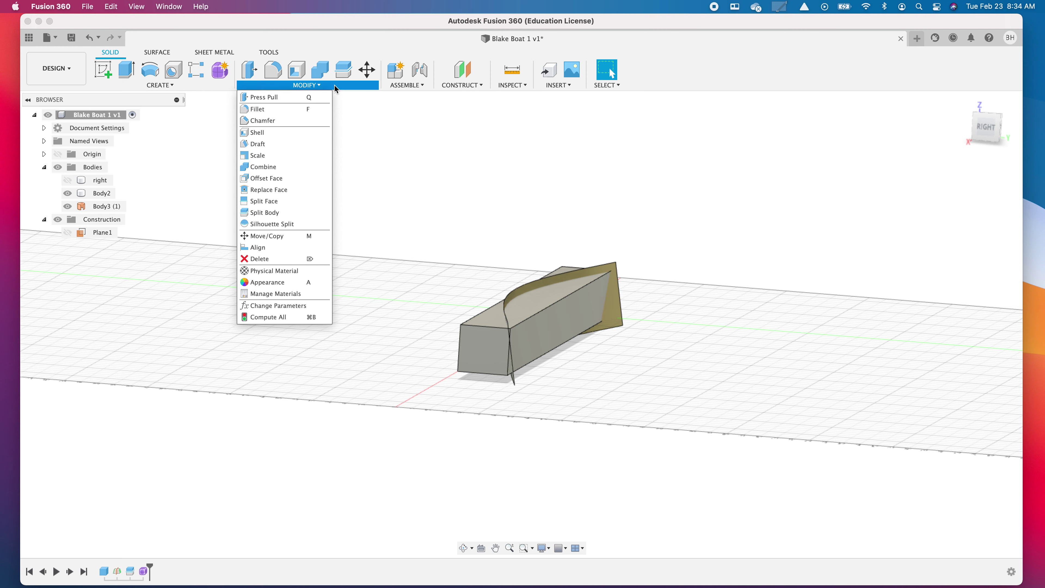
Step: Split Body2 using the curved surface as the splitting tool, creating Body4
left_click(298, 215)
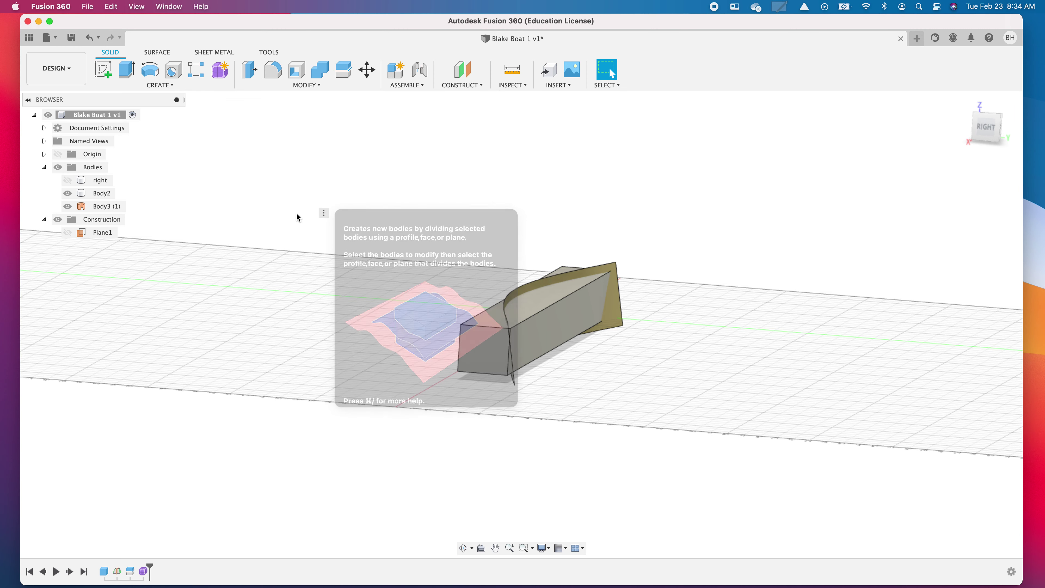
left_click(475, 336)
left_click(351, 204)
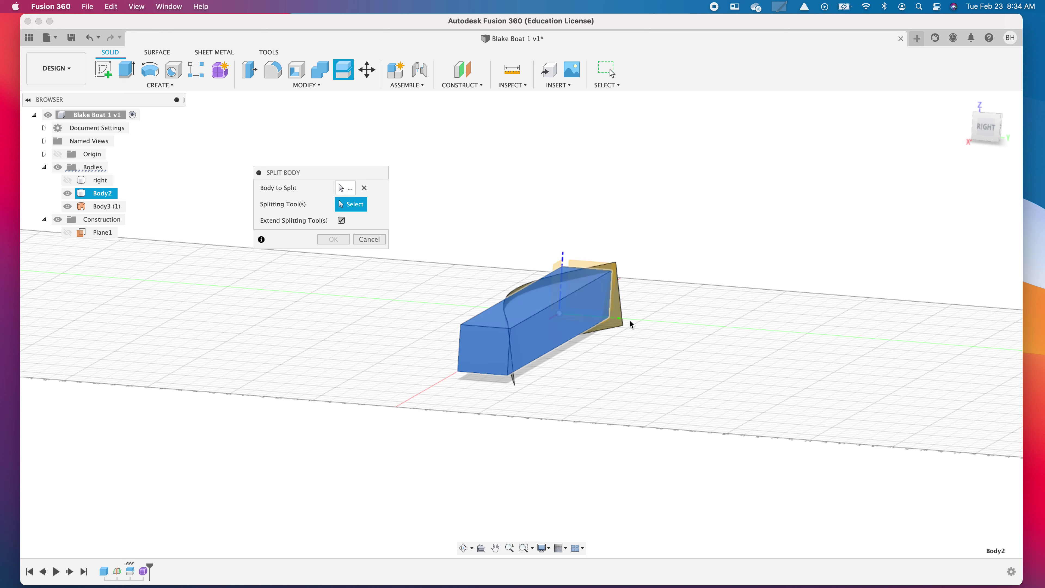
left_click(619, 321)
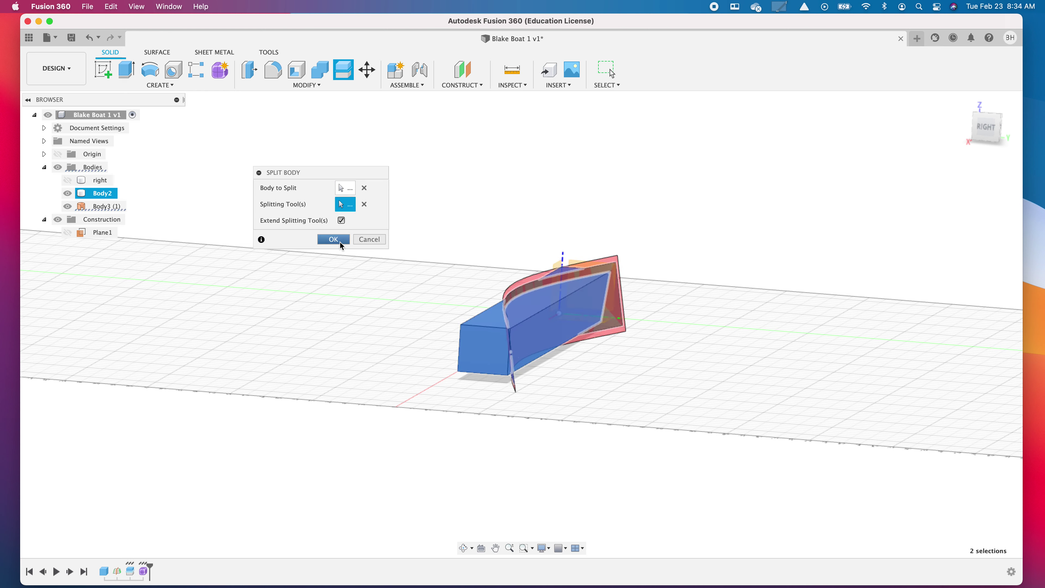
left_click(334, 240)
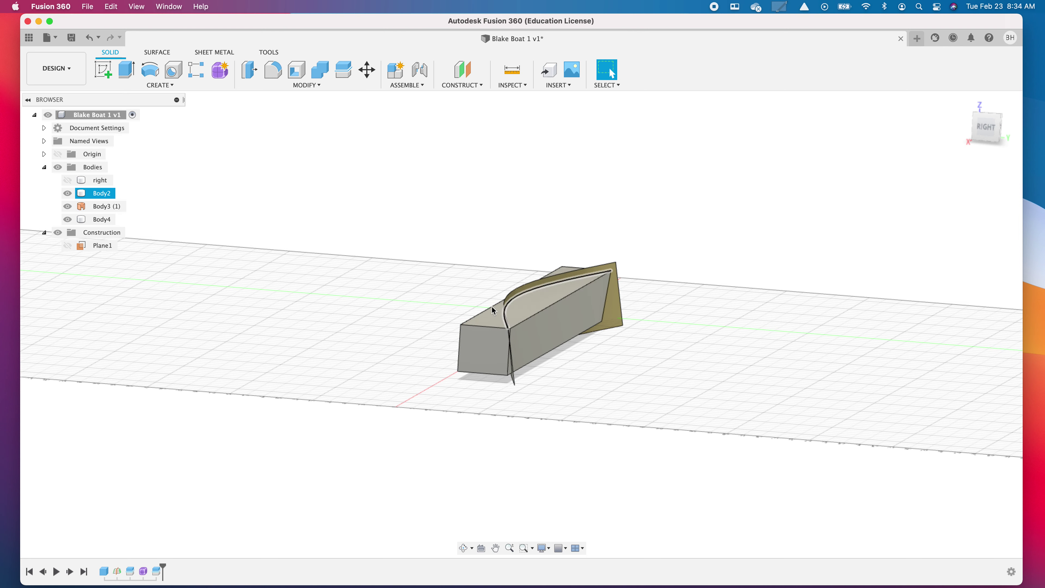
Step: Remove the offcut Body4 and hide the surface body Body3 (1)
left_click(491, 321)
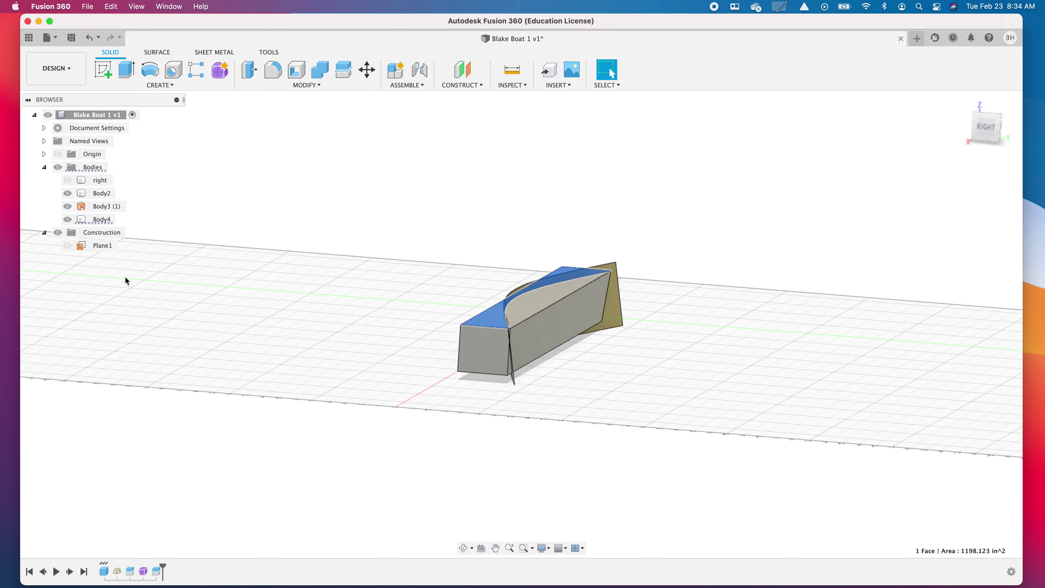
right_click(103, 221)
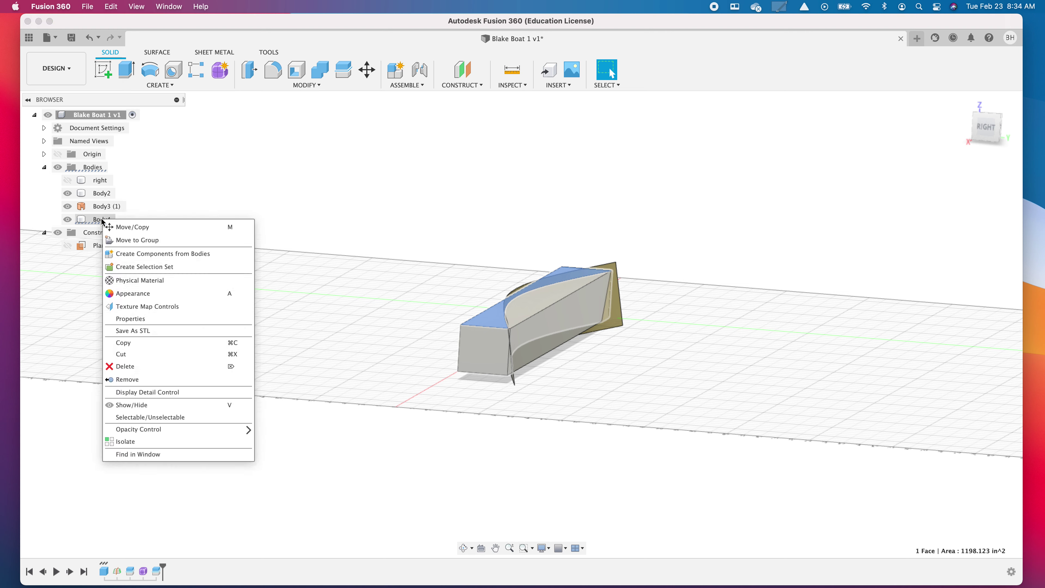
left_click(154, 379)
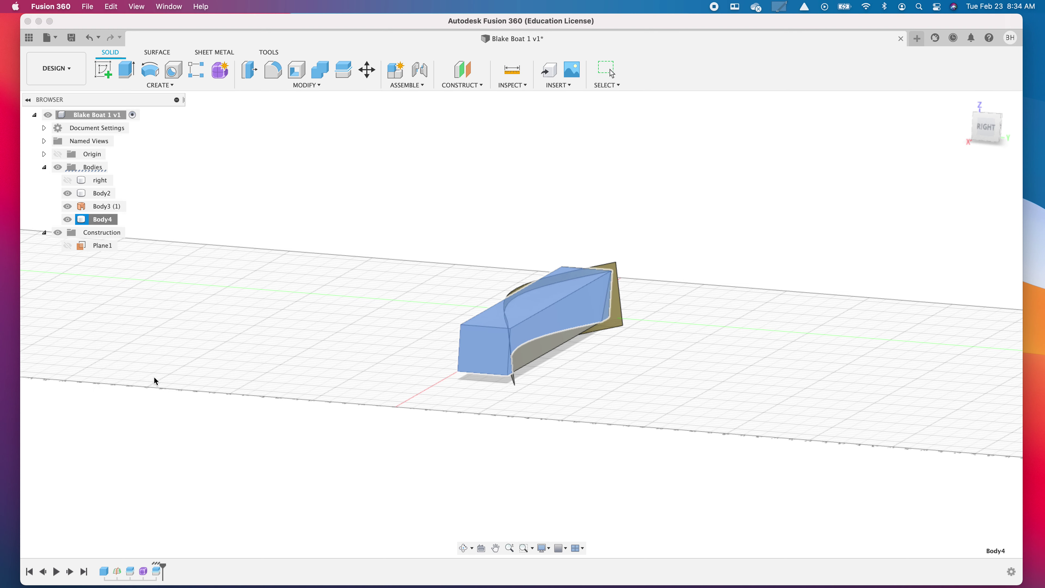
left_click(68, 206)
left_click_drag(443, 303, 385, 290)
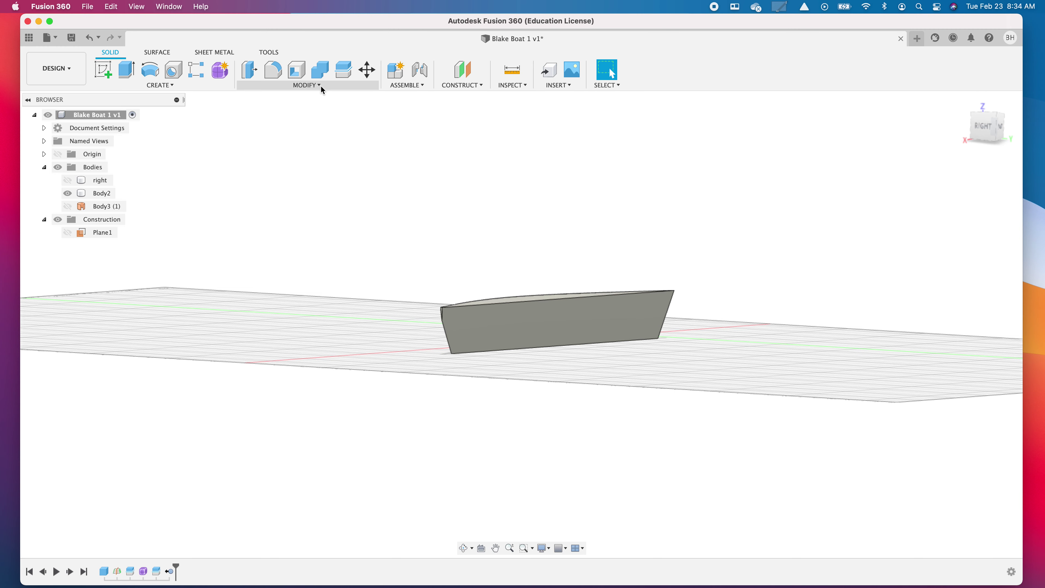
Step: Mirror Body2 as a body across its flat end face, joining both halves
left_click(202, 85)
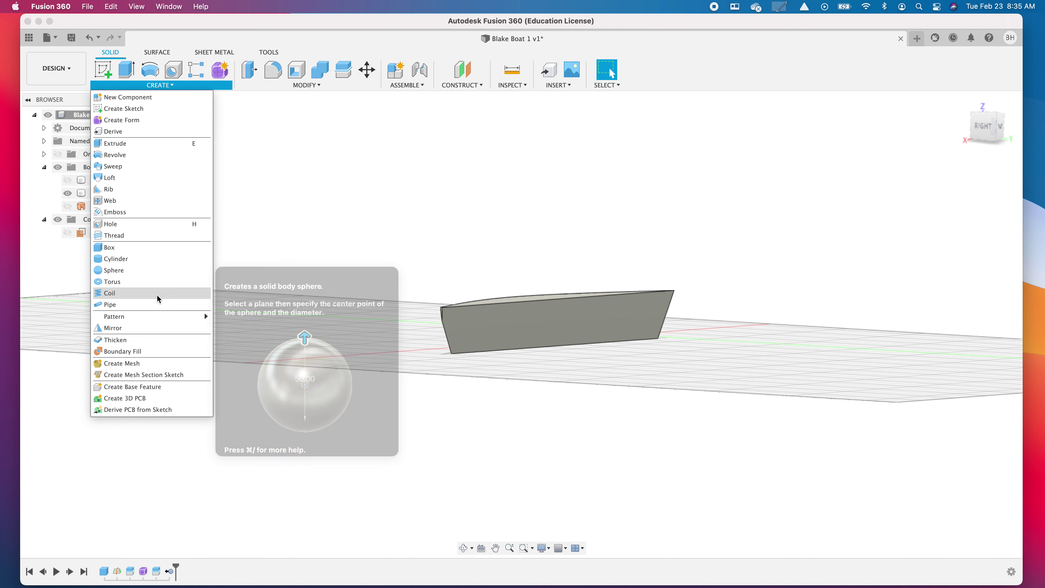
left_click(173, 327)
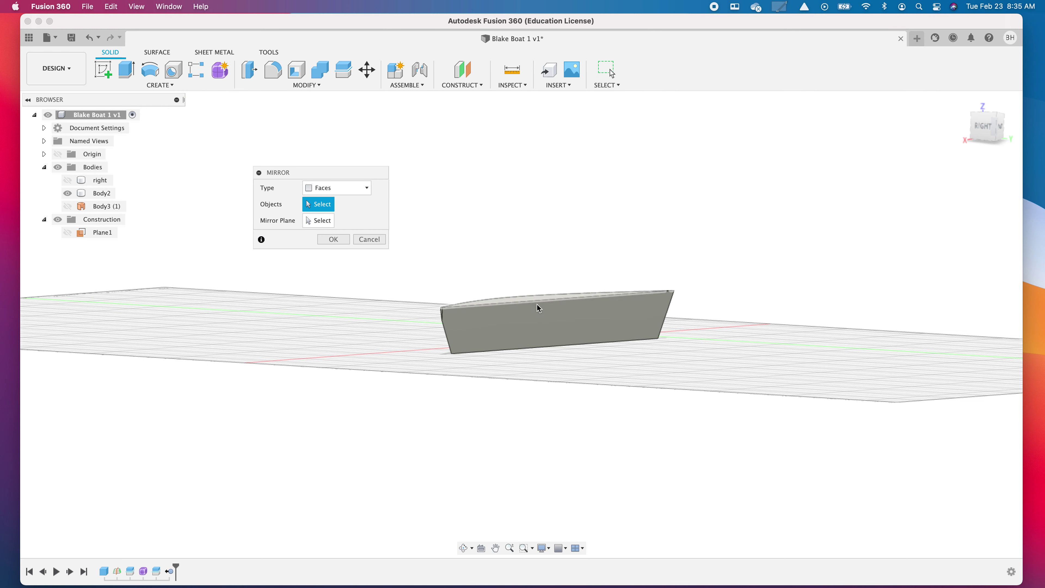
left_click(341, 188)
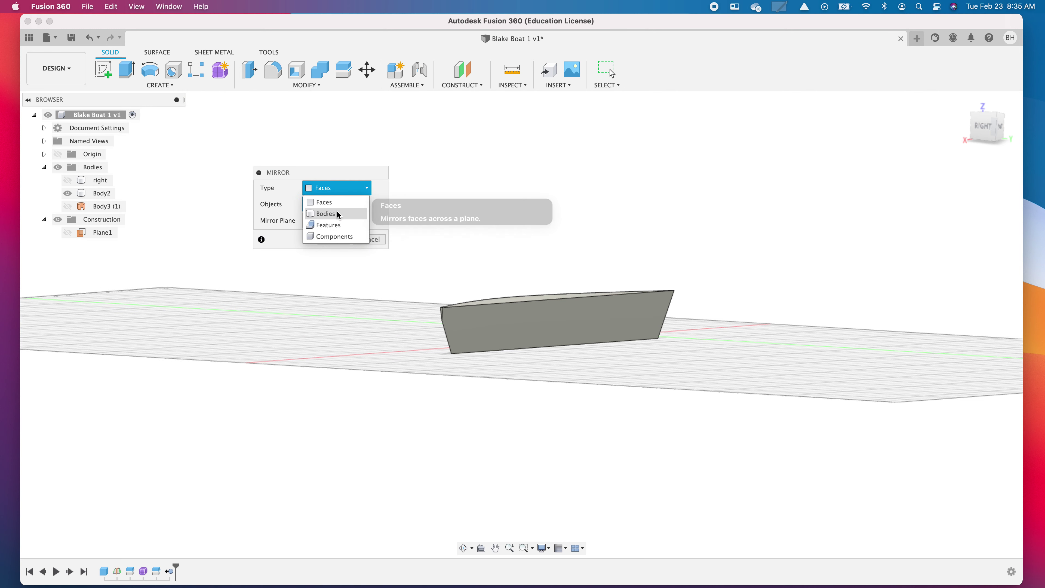
left_click(325, 213)
left_click(537, 319)
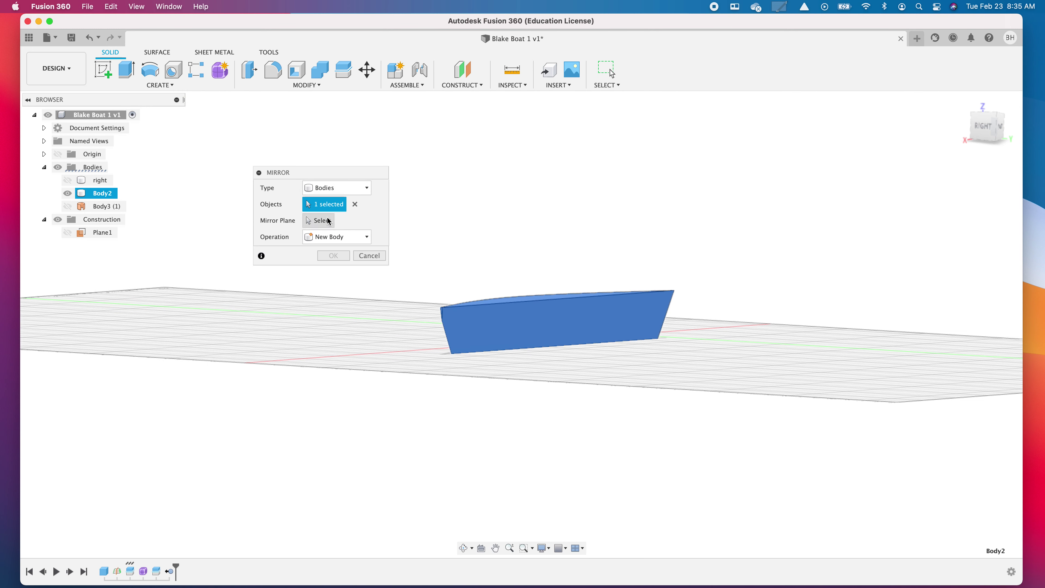
left_click(321, 220)
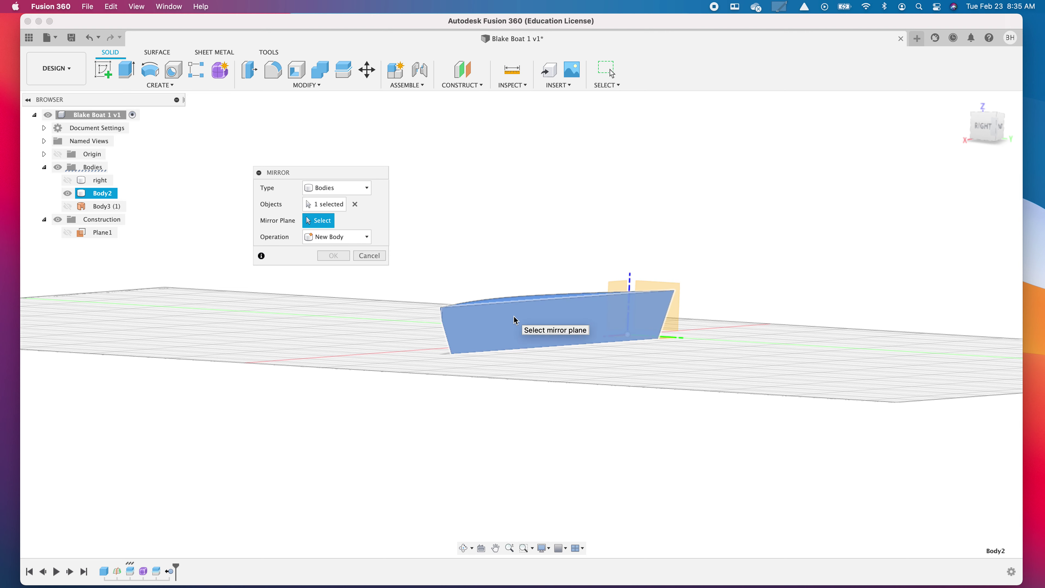
left_click(506, 313)
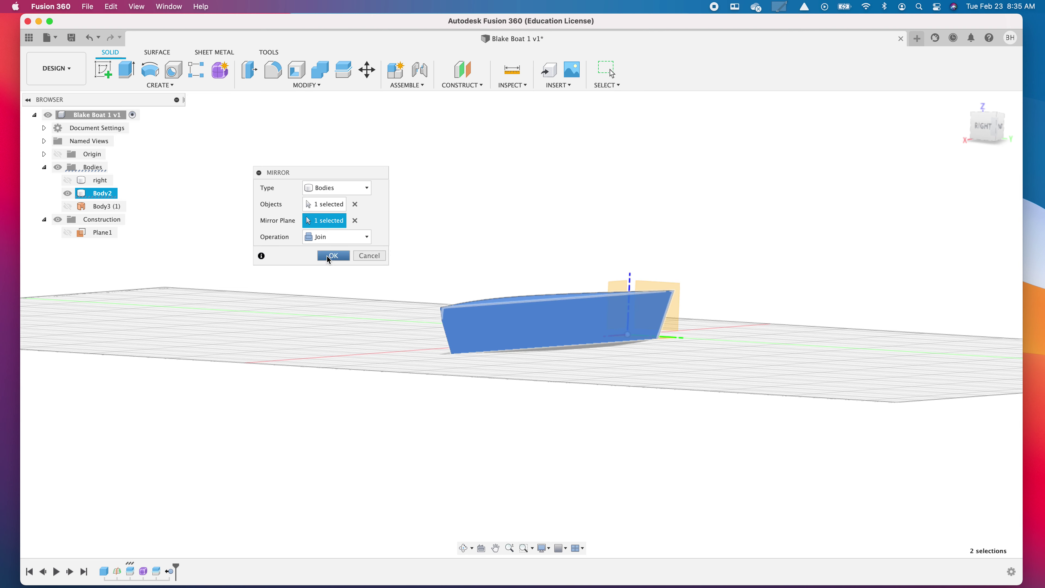
key("Return")
middle_click_drag(562, 292, 672, 308, "shift")
scroll(695, 355, "up", 5)
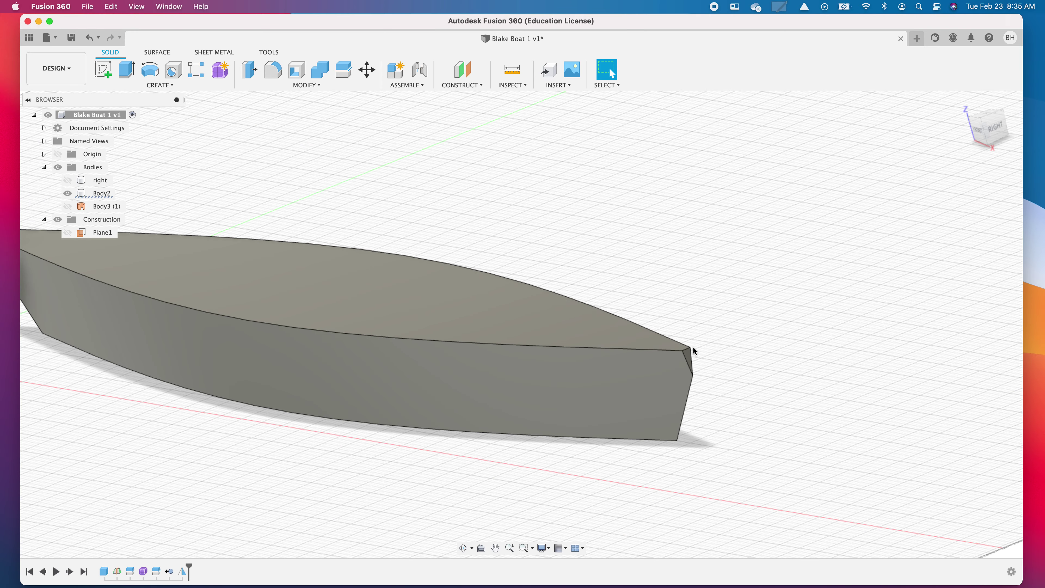
scroll(690, 350, "down", 4)
left_click(554, 320)
middle_click_drag(517, 321, 536, 322, "shift")
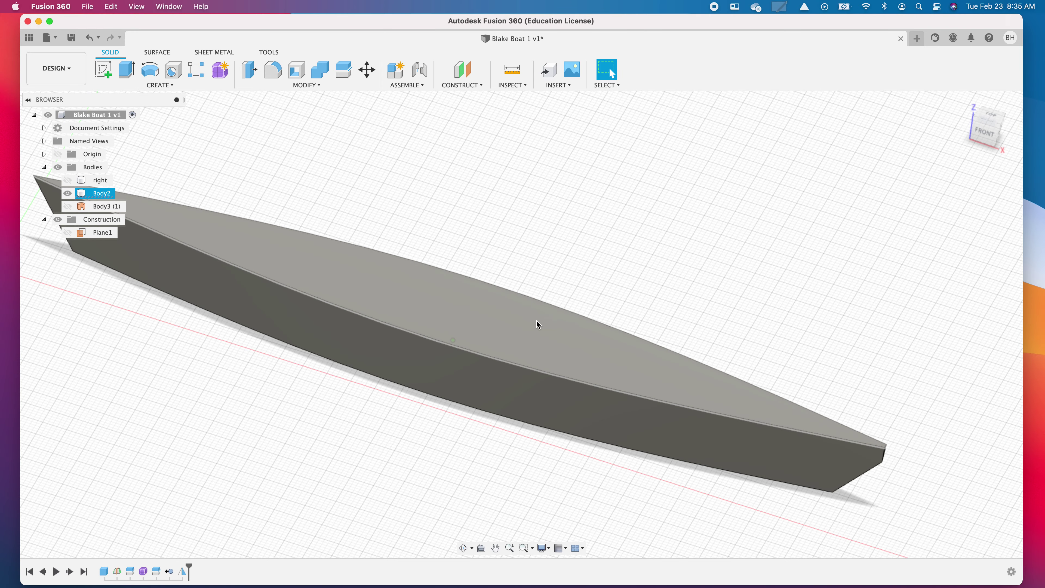
scroll(508, 337, "down", 5)
left_click(457, 398)
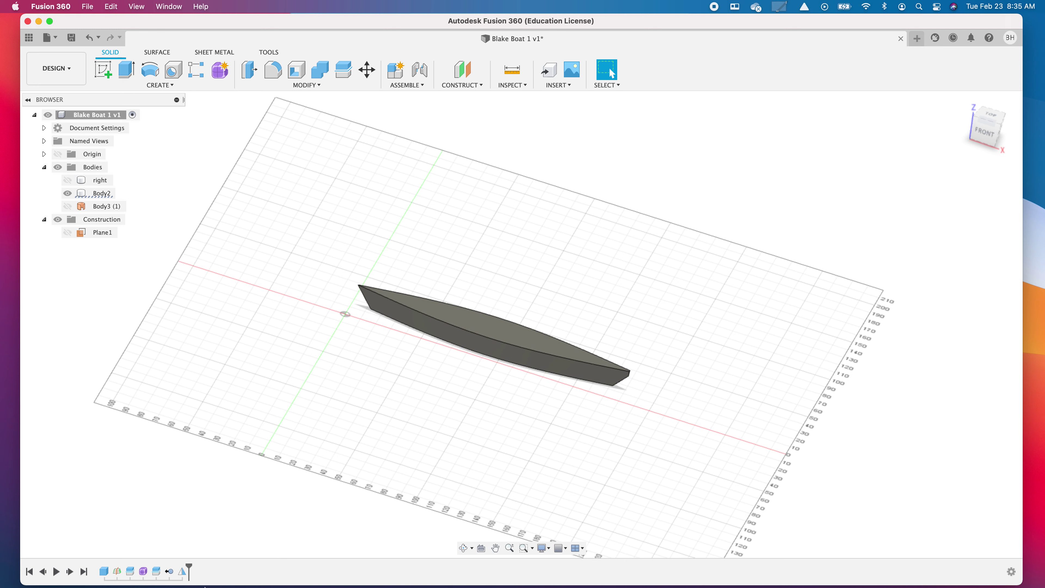
Step: Reopen the Form1 T-spline feature from the timeline for editing
right_click(142, 572)
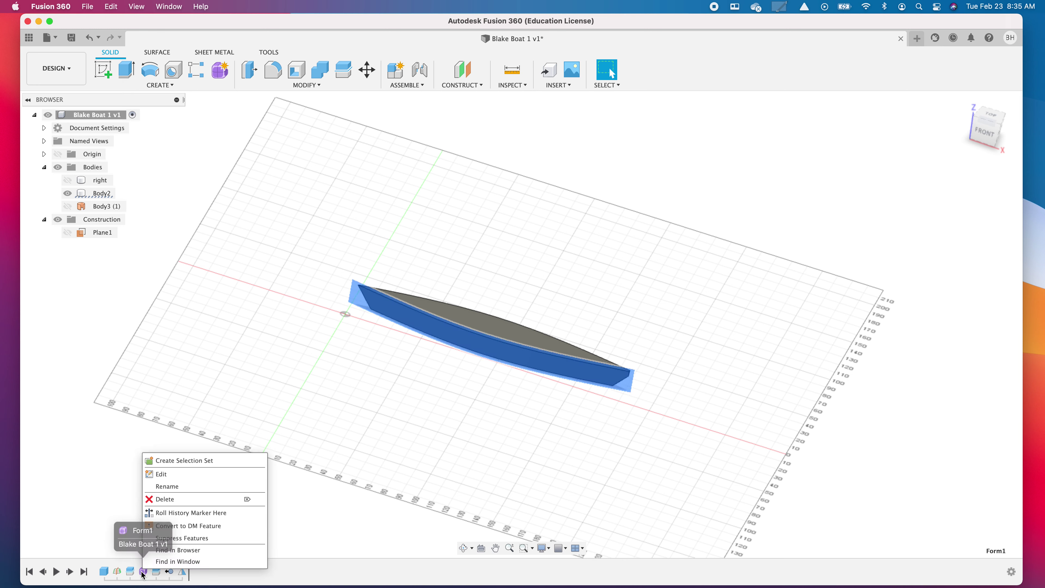
left_click(166, 471)
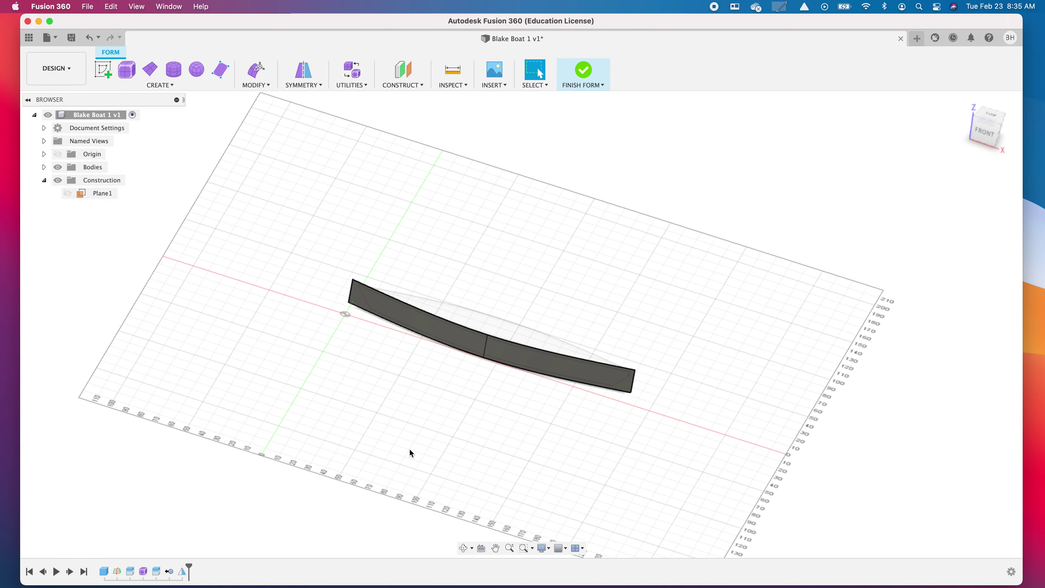
scroll(657, 377, "up", 5)
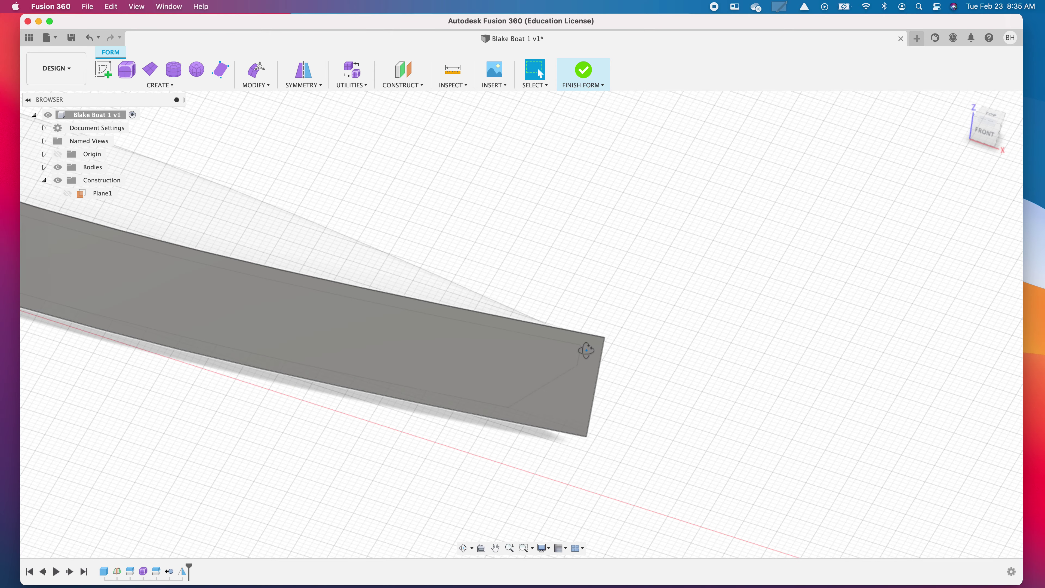
middle_click_drag(586, 345, 565, 370, "shift")
scroll(565, 369, "up", 3)
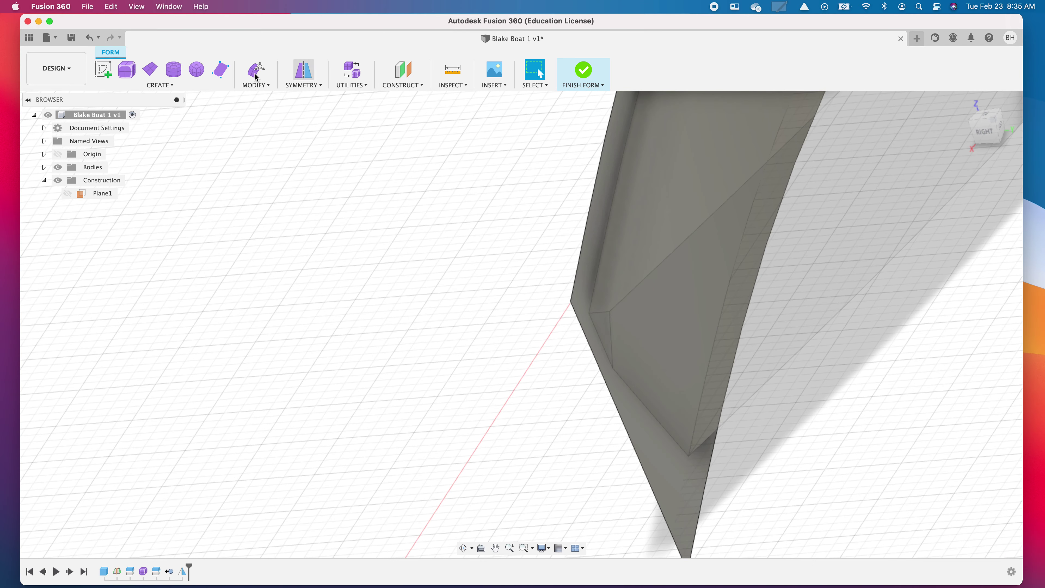
Step: Shift the stern edge of the form 2.00 in sideways and finish the form
left_click(249, 75)
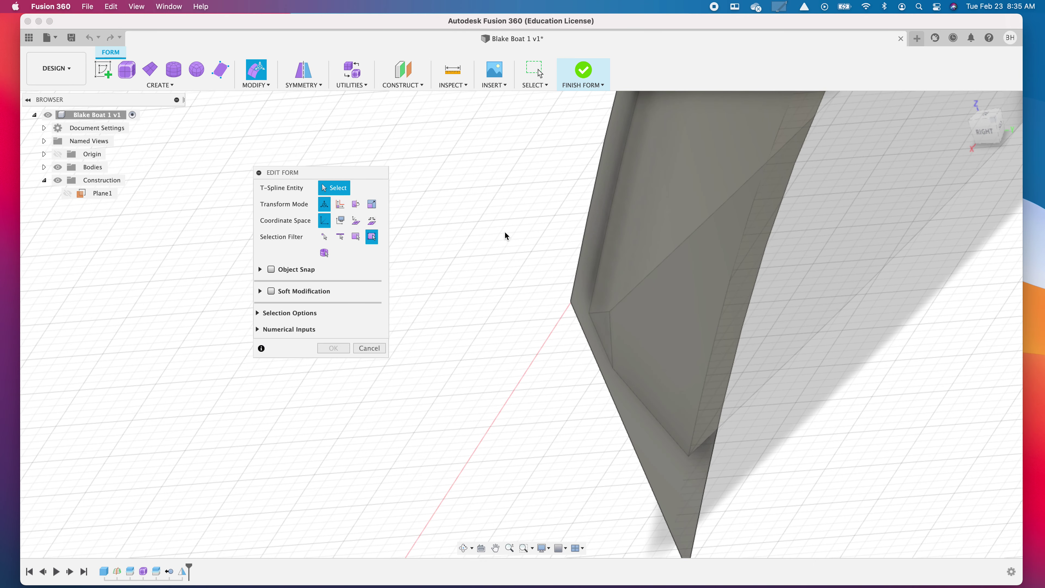
left_click(580, 322)
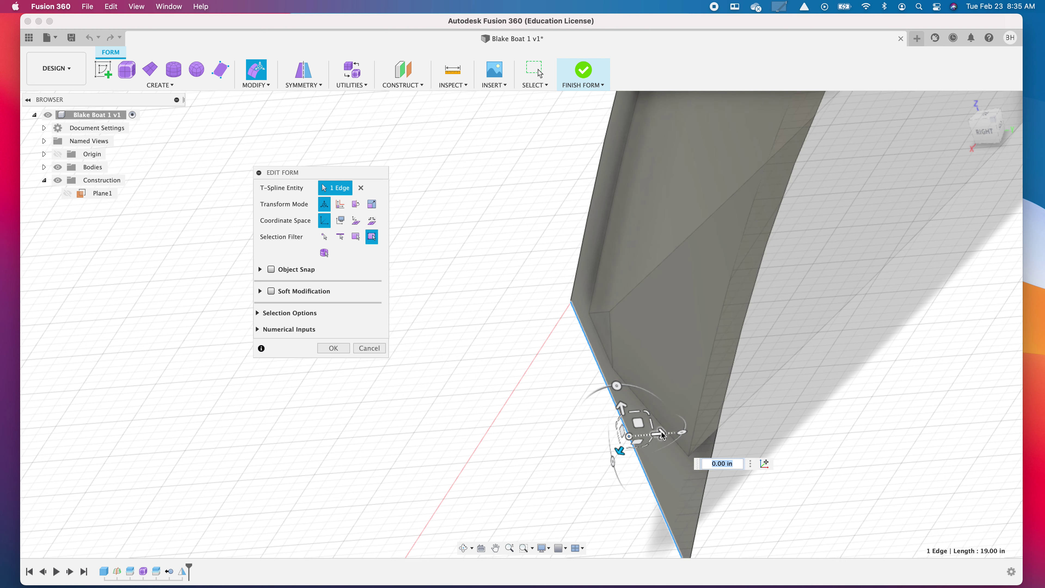
left_click_drag(662, 435, 686, 432)
left_click(326, 354)
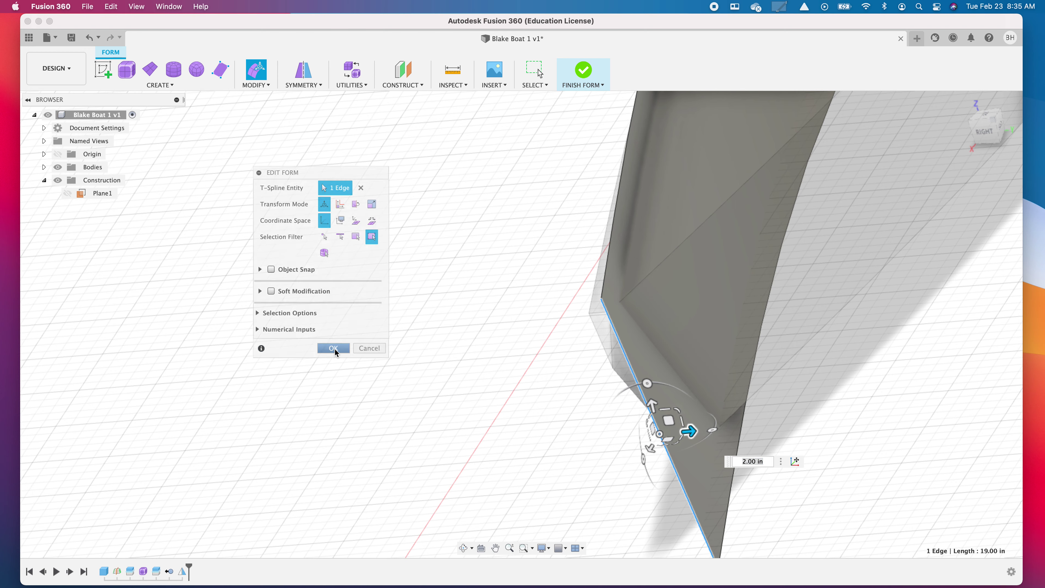
left_click(582, 72)
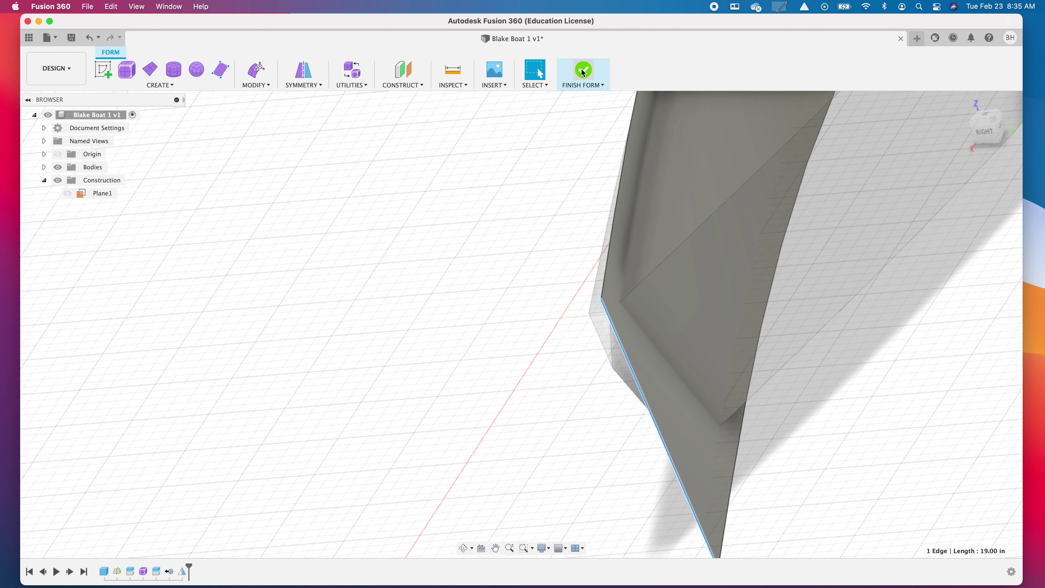
scroll(485, 350, "down", 5)
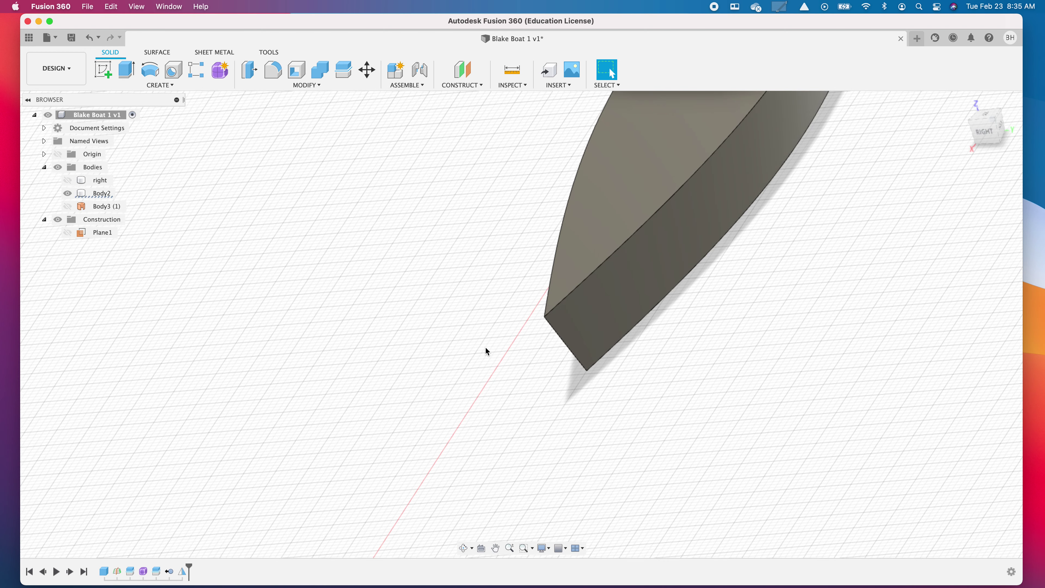
middle_click_drag(485, 350, 455, 446)
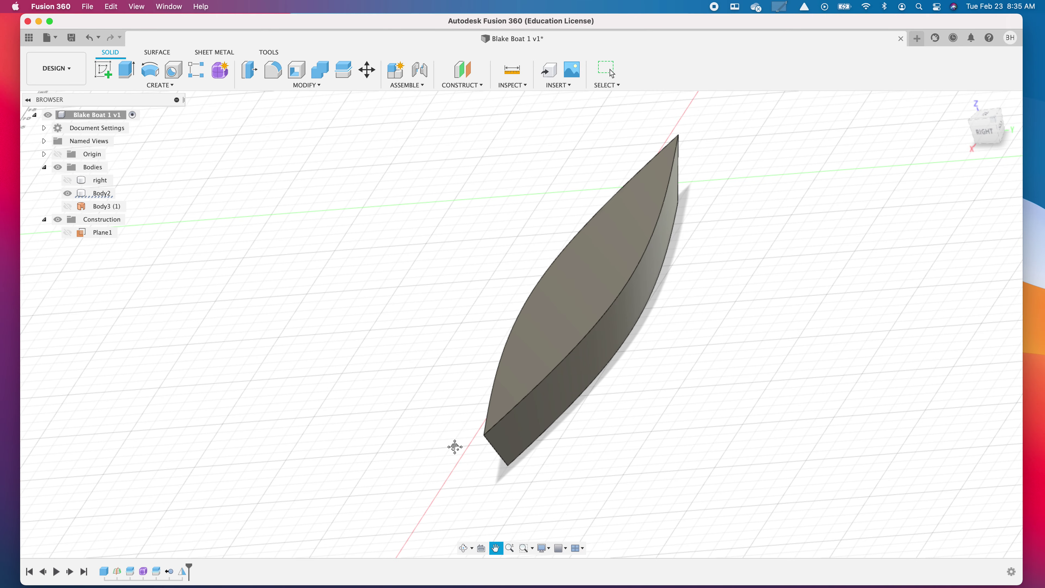
left_click(490, 408)
middle_click_drag(489, 407, 625, 392, "shift")
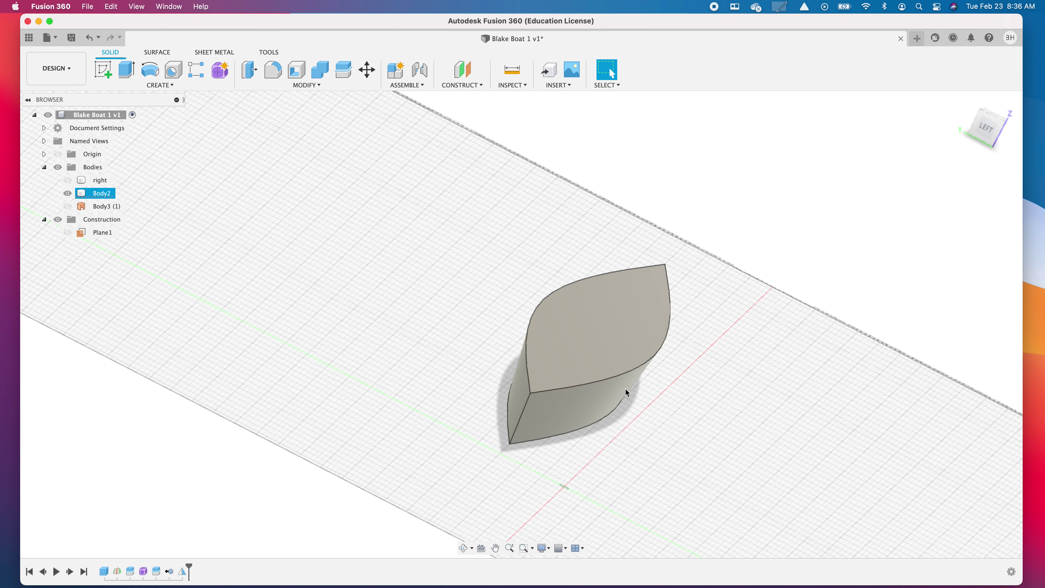
key("Escape")
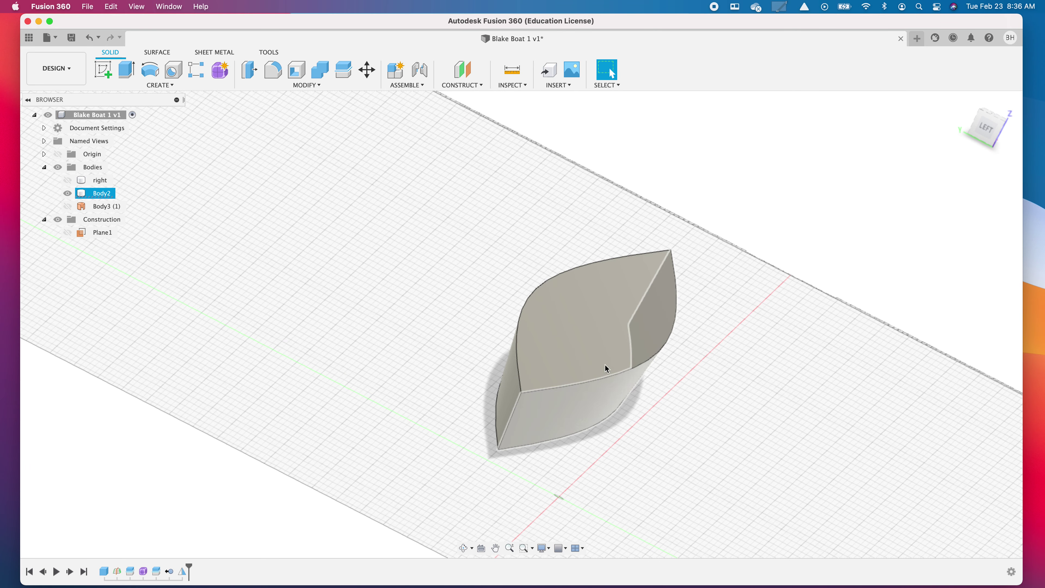
scroll(495, 366, "down", 2)
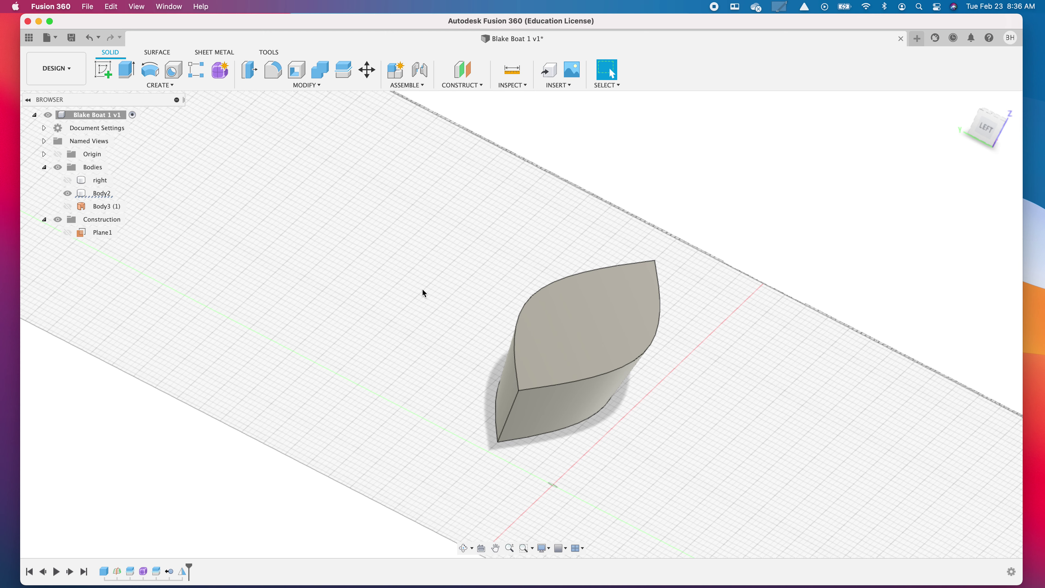
middle_click_drag(515, 312, 413, 295)
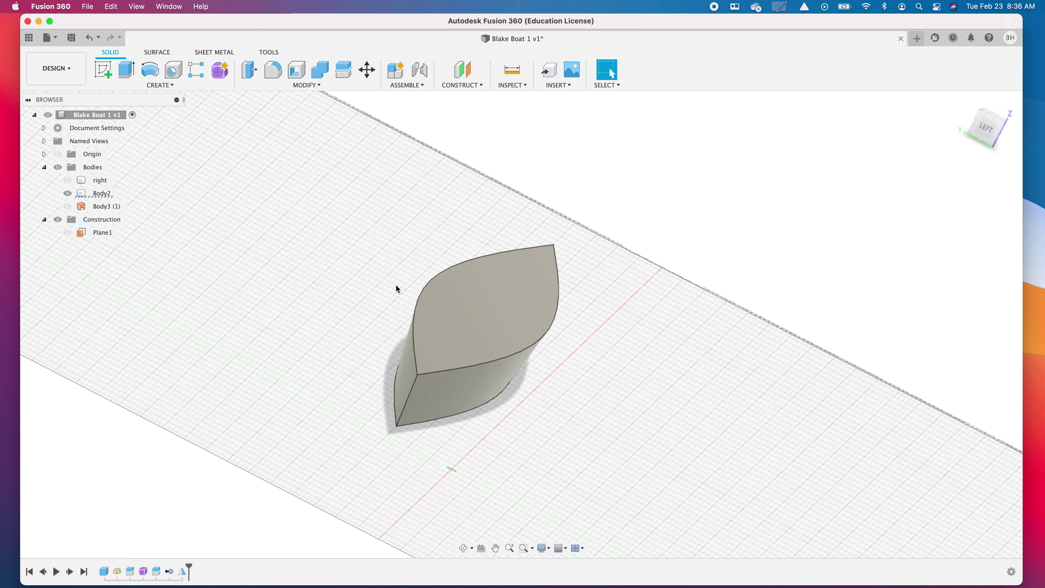